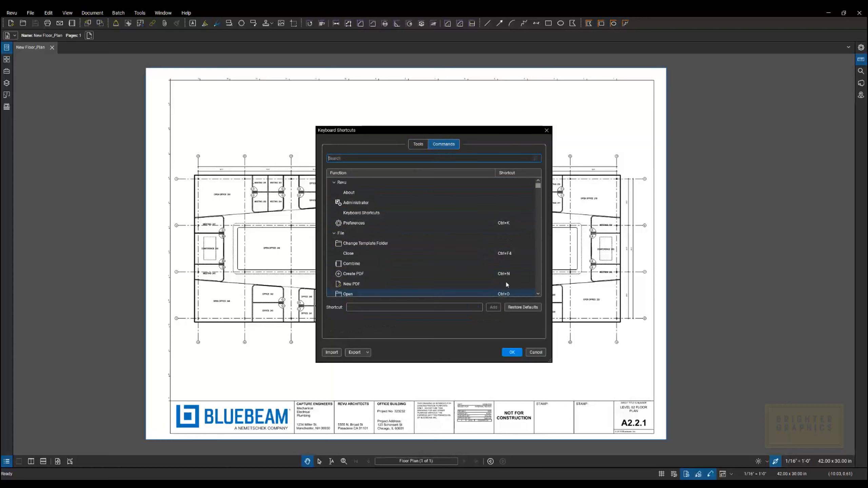
# Review the keyboard shortcut commands, close them without changes, and view the available profiles
pyautogui.scroll(-3, 501, 244)
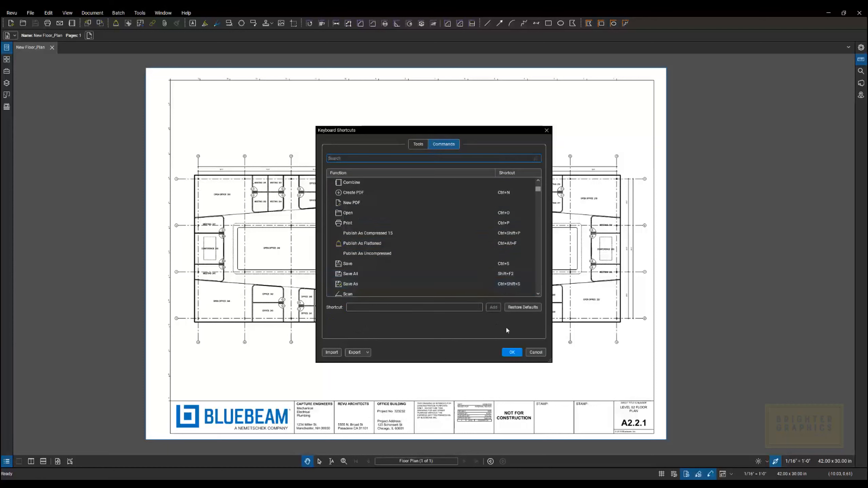
pyautogui.click(535, 352)
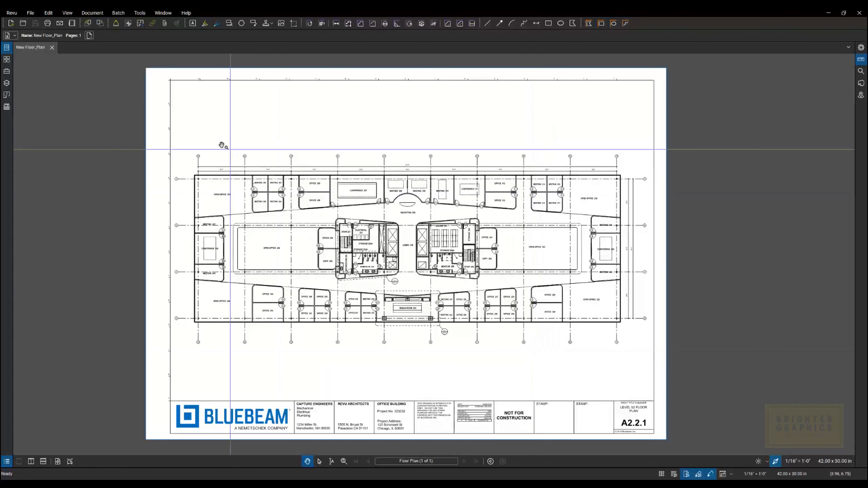
pyautogui.click(12, 14)
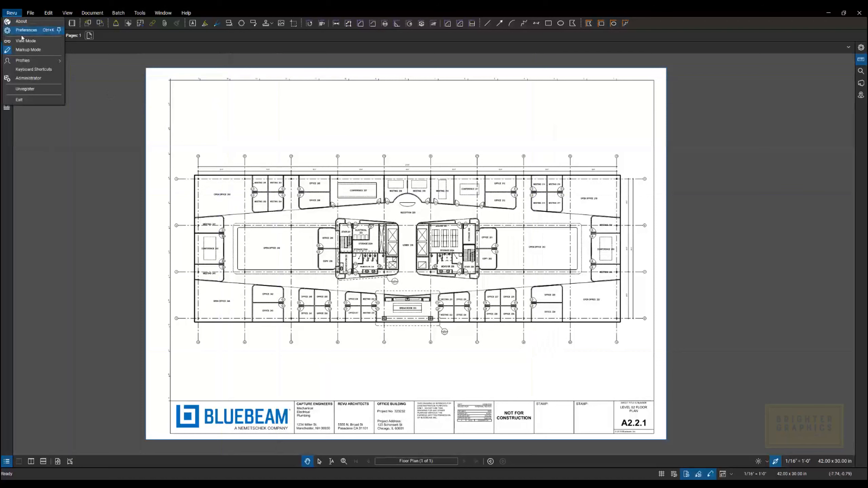
pyautogui.moveTo(28, 63)
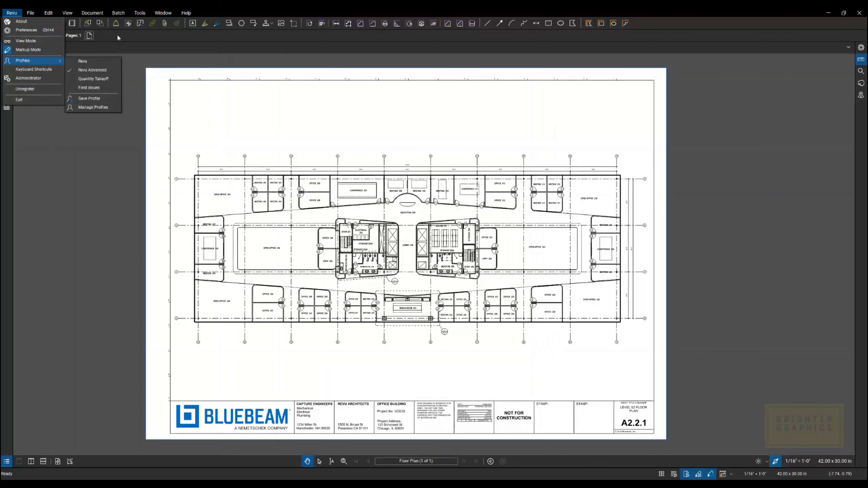
pyautogui.click(9, 188)
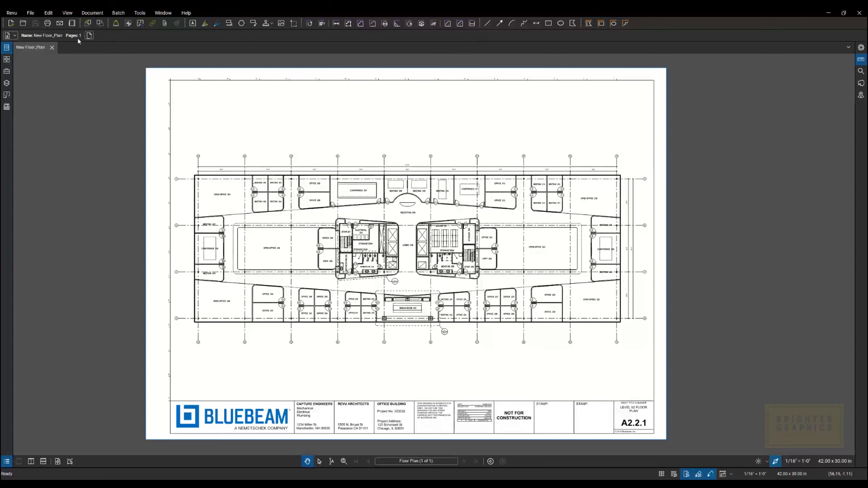
# Show the Tool Chest for the floor plan and compare it with the tool sets in the Concrete Estimate window
pyautogui.click(6, 71)
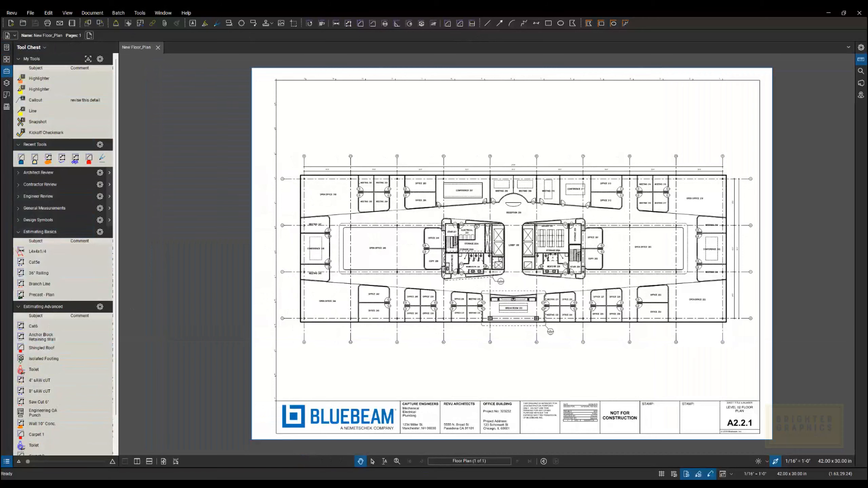
pyautogui.moveTo(560, 484)
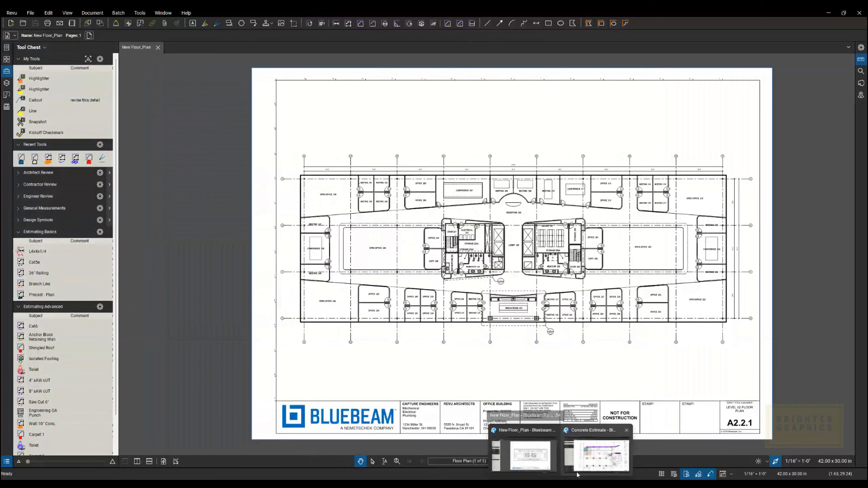
pyautogui.click(598, 453)
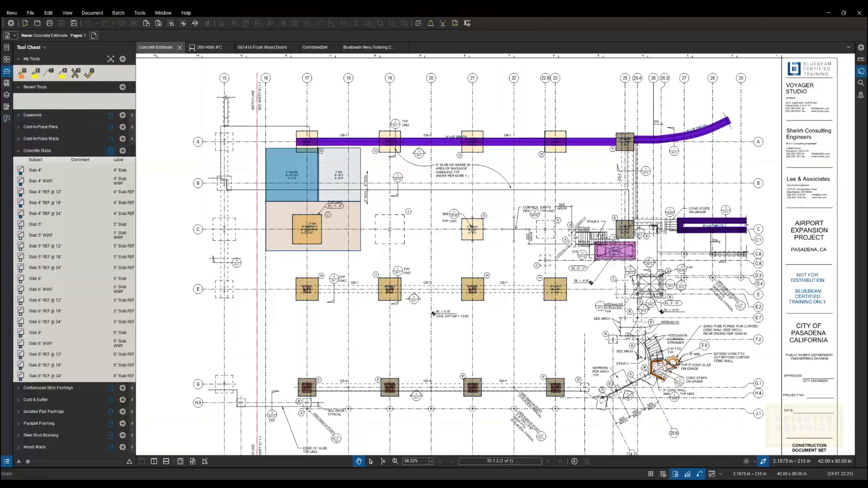
pyautogui.moveTo(561, 483)
pyautogui.click(537, 461)
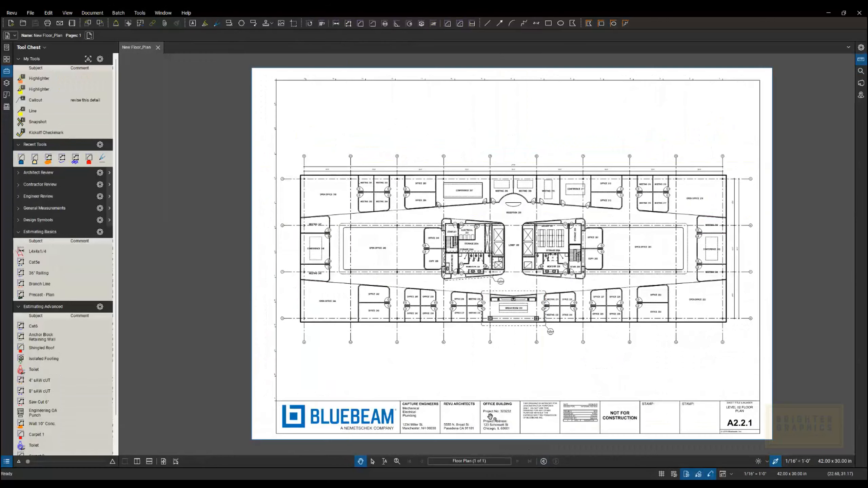
# Open the preferences and examine the general user options and the Grid & Snap settings
pyautogui.click(12, 13)
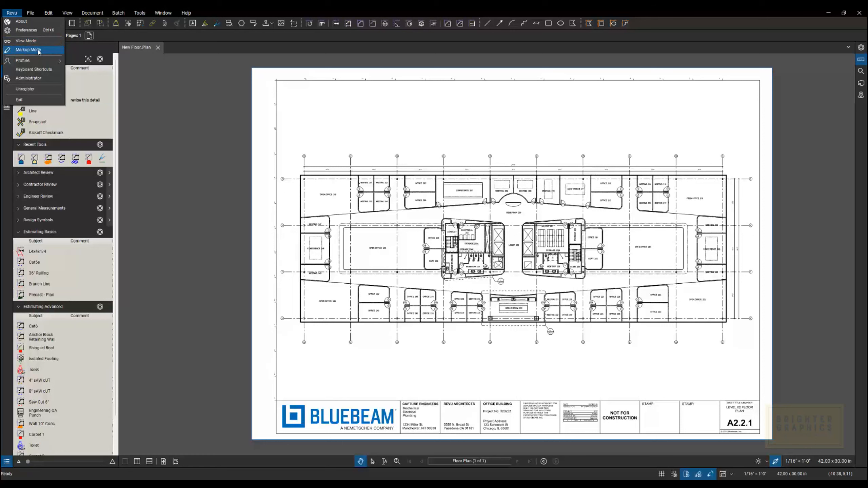
pyautogui.click(26, 30)
pyautogui.moveTo(423, 175); pyautogui.dragTo(441, 178)
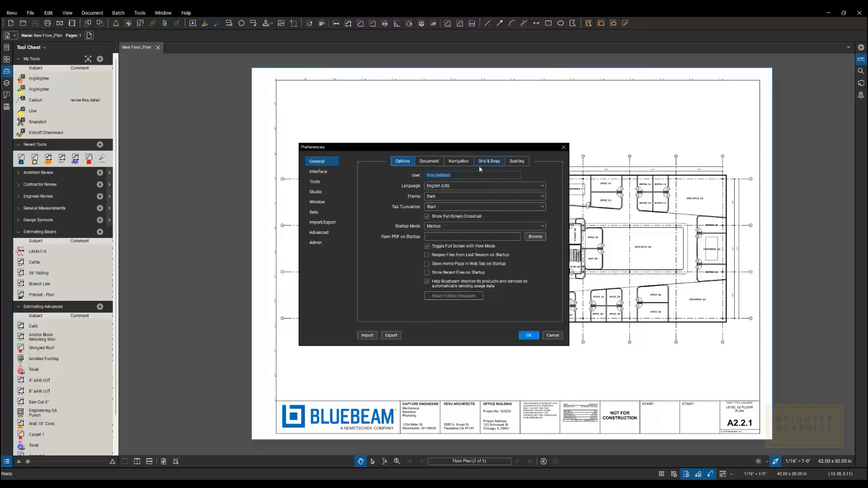
pyautogui.click(490, 162)
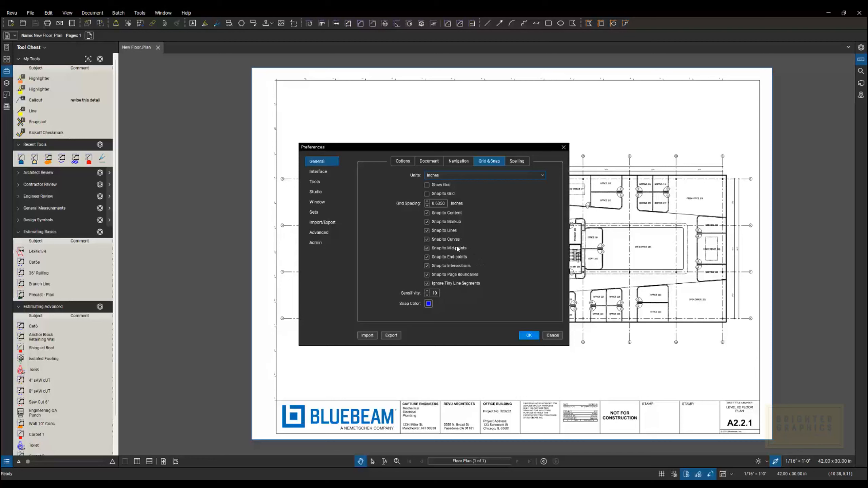
# Examine the Author entries in the auto-complete list of the Spelling preferences
pyautogui.click(517, 162)
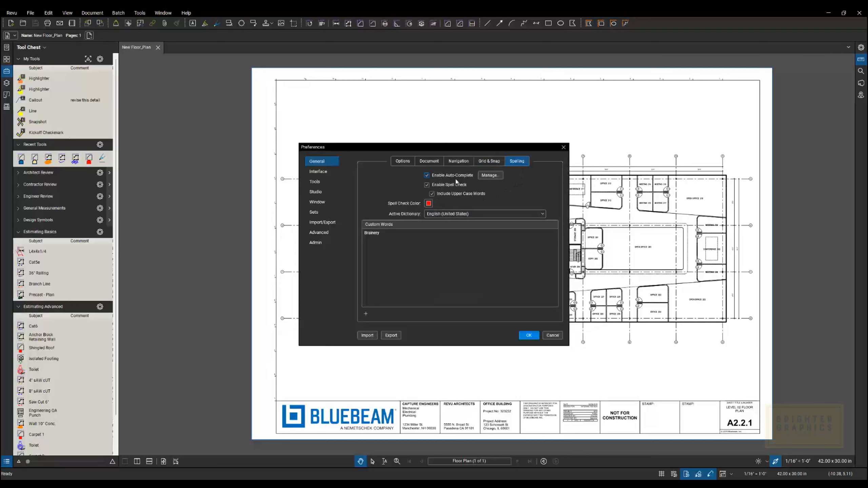
pyautogui.click(491, 176)
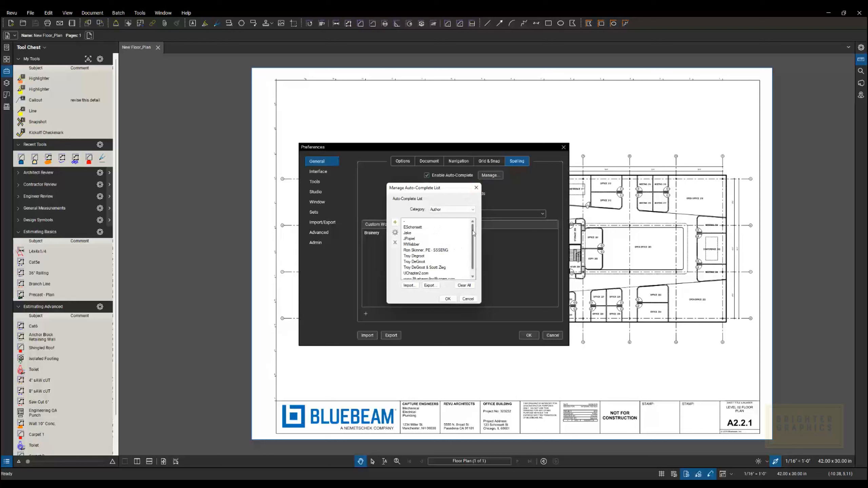
pyautogui.scroll(-1, 461, 249)
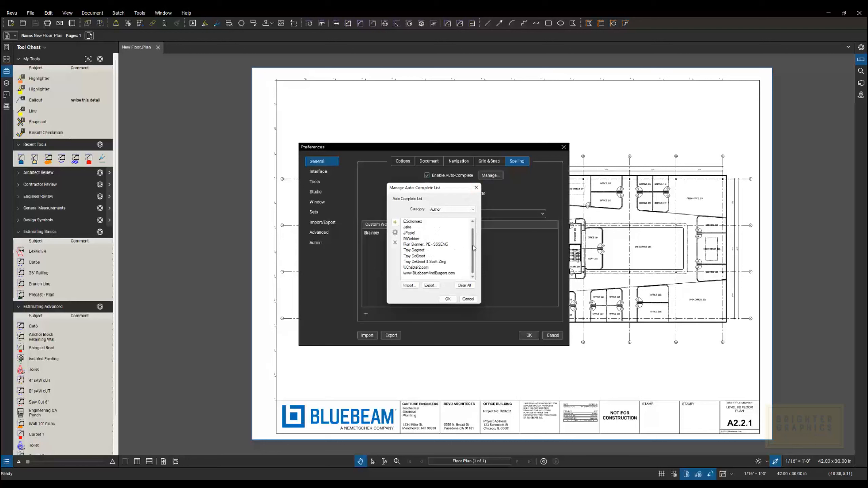
pyautogui.click(414, 252)
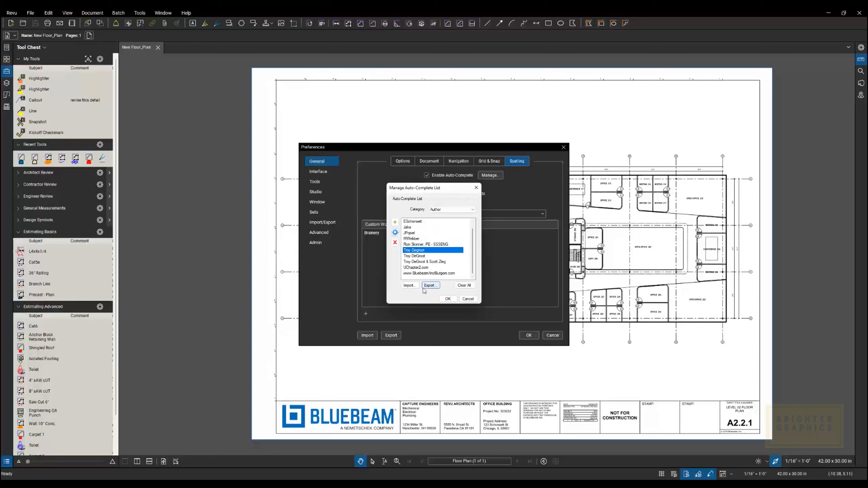
# Examine the Subject category of the auto-complete list and its other categories, and leave the list without changes
pyautogui.click(465, 209)
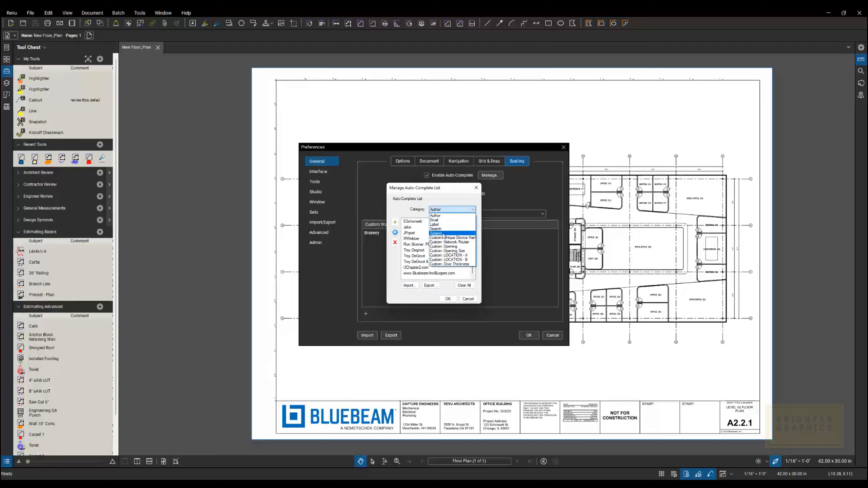
pyautogui.click(442, 234)
pyautogui.moveTo(474, 230); pyautogui.dragTo(472, 264)
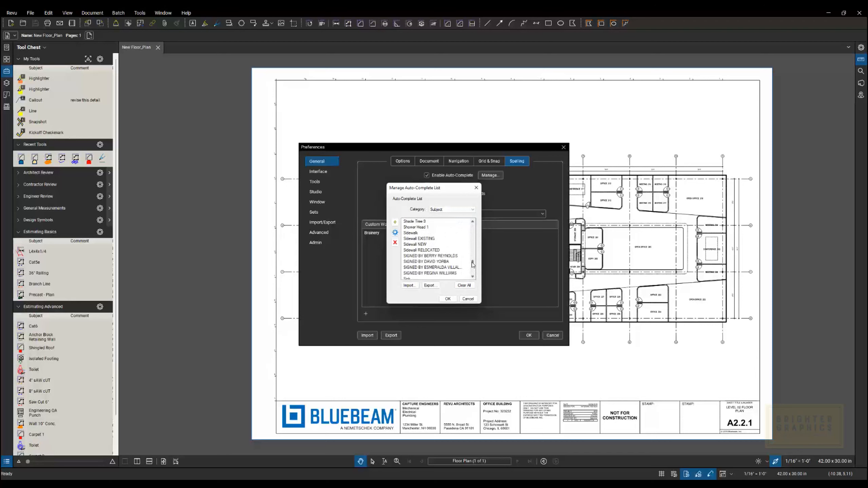
pyautogui.click(427, 251)
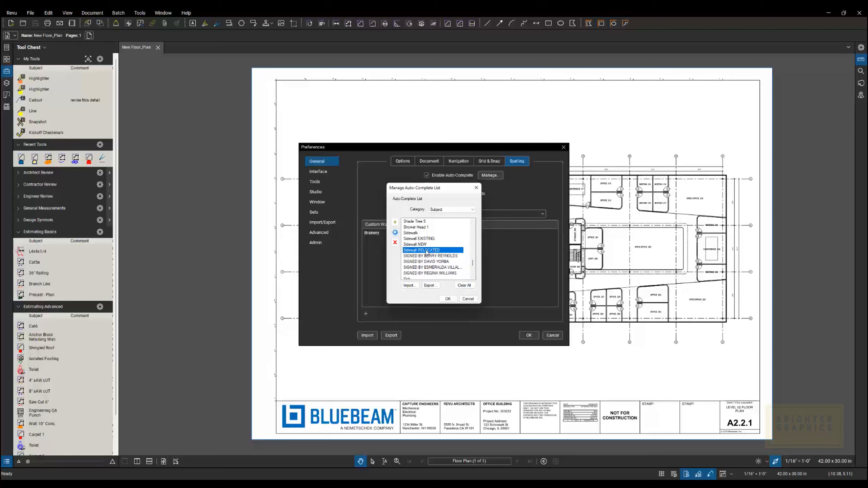
pyautogui.click(466, 210)
pyautogui.click(457, 209)
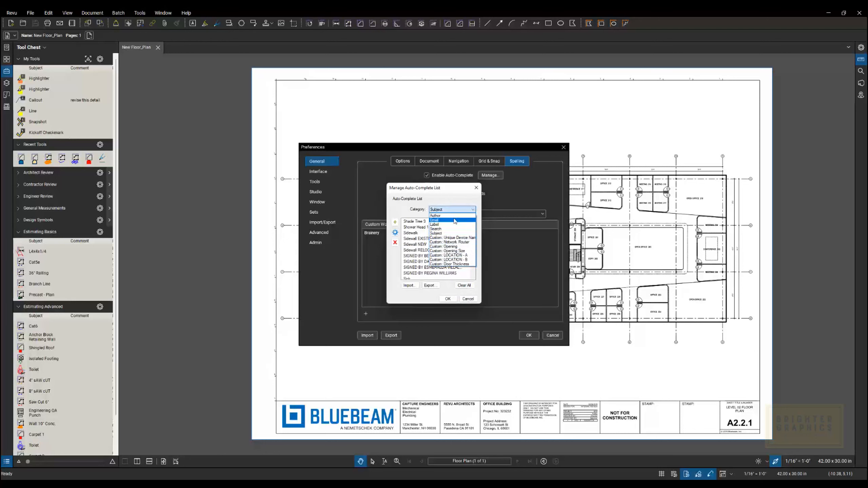
pyautogui.click(466, 205)
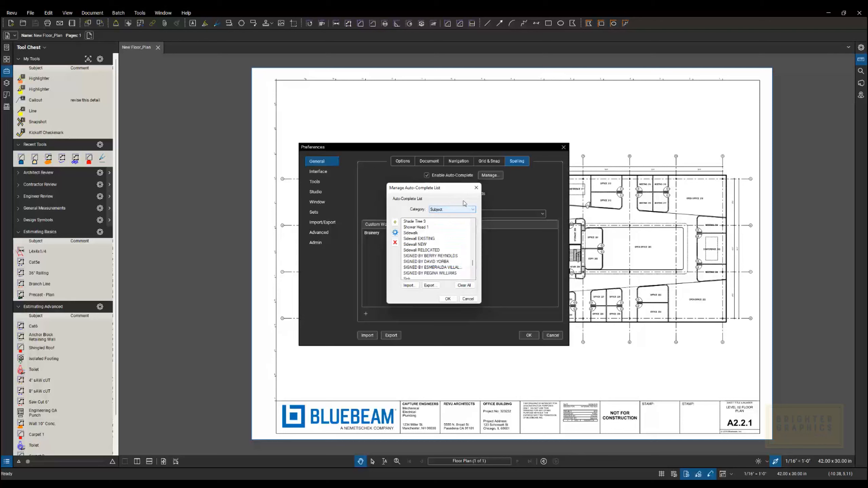
pyautogui.click(468, 300)
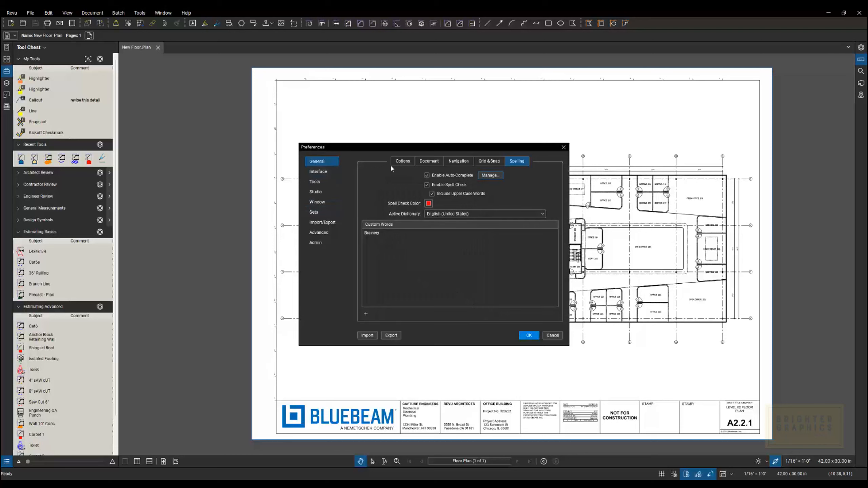
# Examine the general Options, the Interface file access and the Tools markup preferences, and close the preferences
pyautogui.click(401, 164)
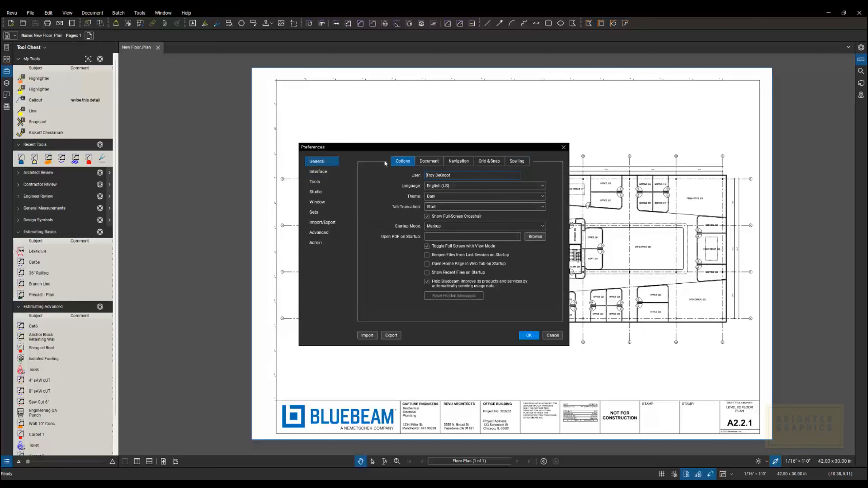
pyautogui.click(321, 174)
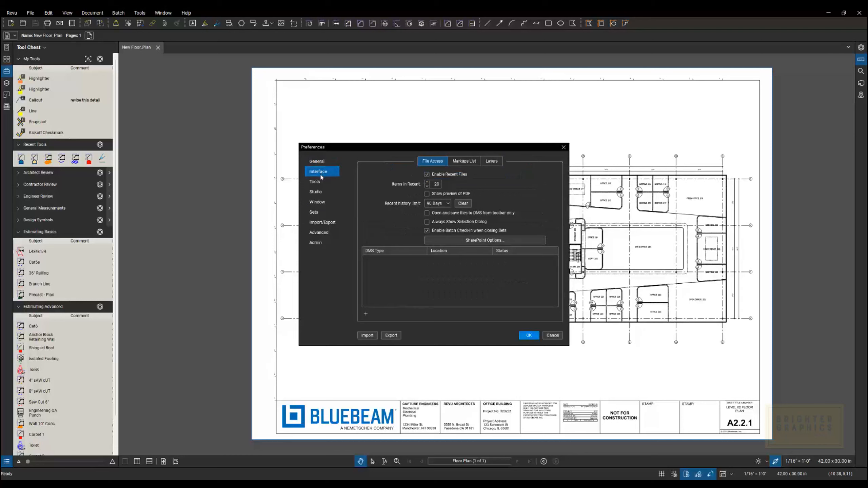
pyautogui.click(318, 184)
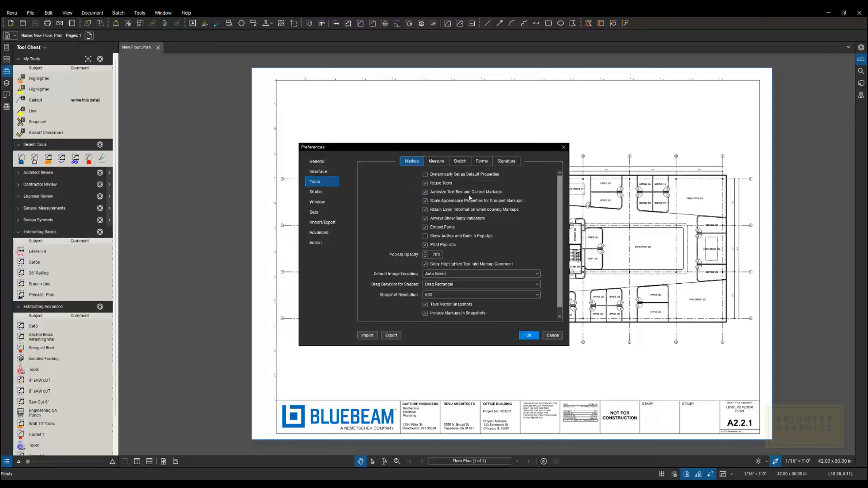
pyautogui.click(529, 335)
# Add a text box reading "This is a text box" in the blank area above Open Office 200
pyautogui.scroll(5, 405, 176)
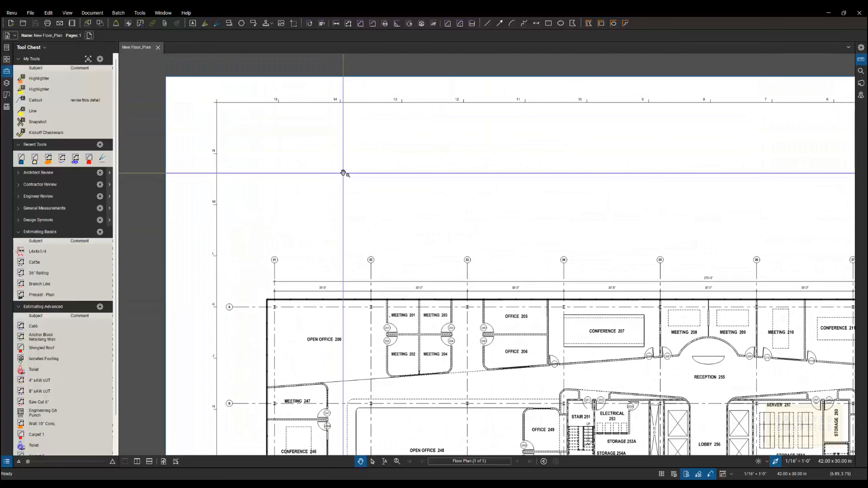
pyautogui.press('t')
pyautogui.moveTo(292, 152); pyautogui.dragTo(419, 198)
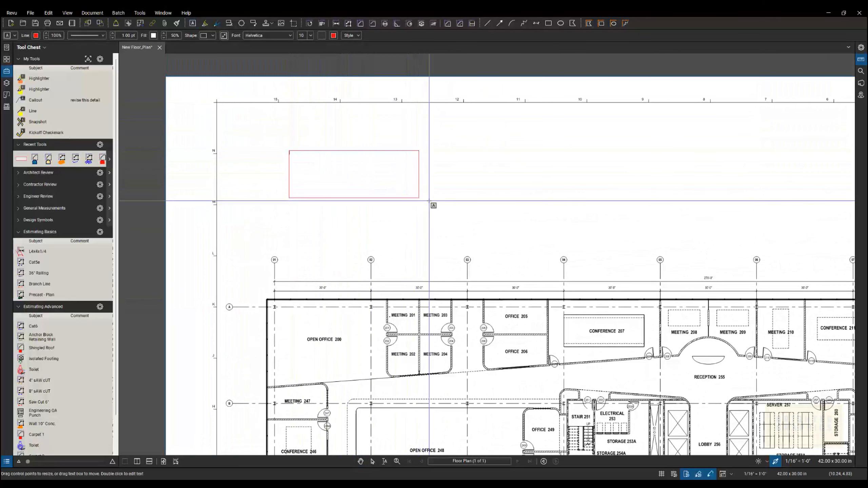
pyautogui.write('This is a text box')
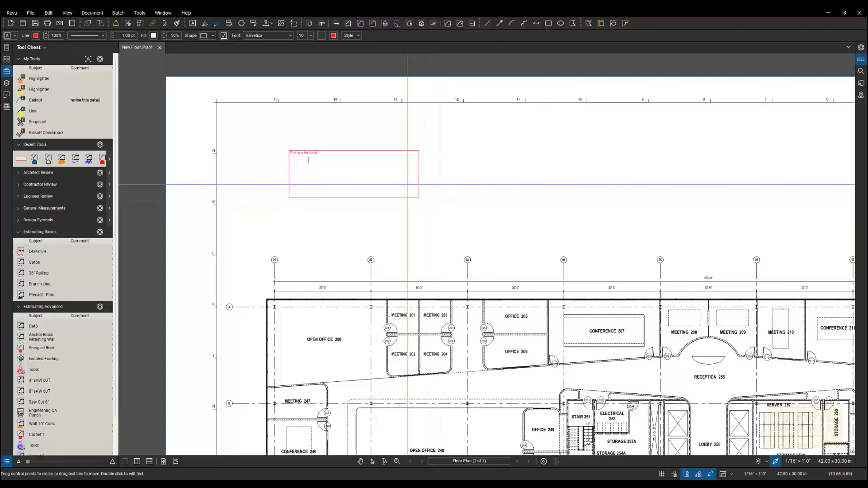
pyautogui.scroll(4, 265, 164)
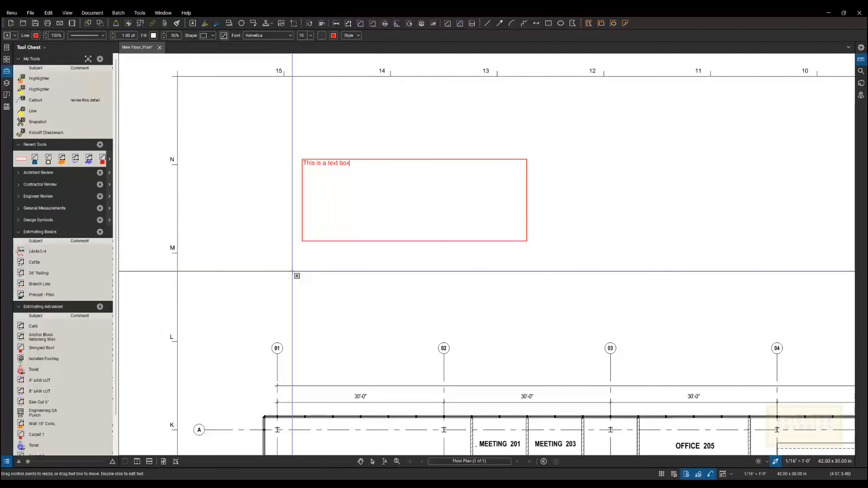
pyautogui.moveTo(292, 272); pyautogui.dragTo(444, 323)
pyautogui.press('Escape')
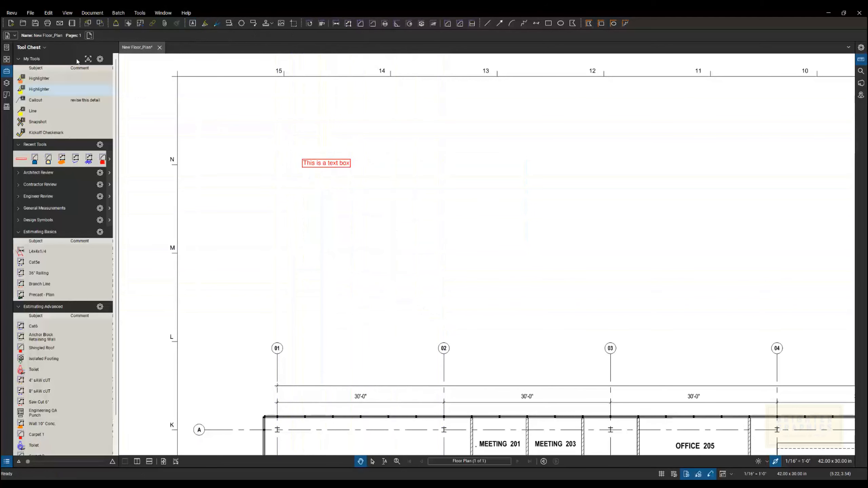
# Reopen the preferences, examine the Markup and Measure tool settings, and return to the floor plan
pyautogui.click(11, 13)
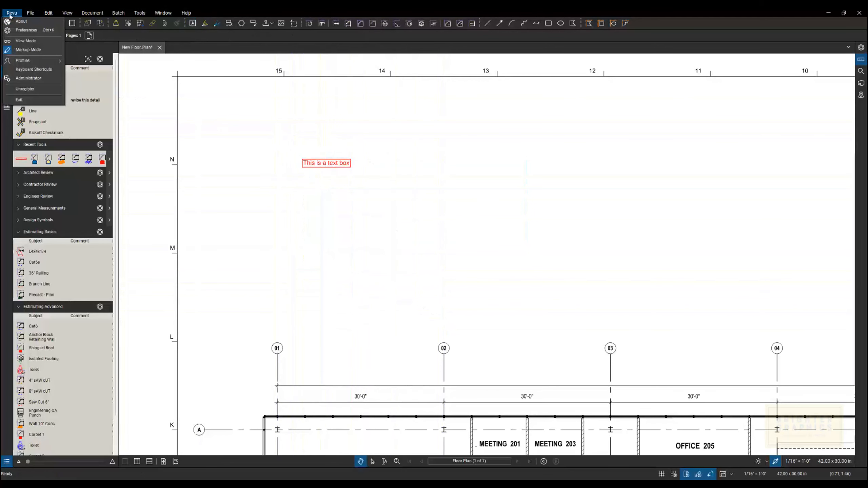
pyautogui.click(26, 30)
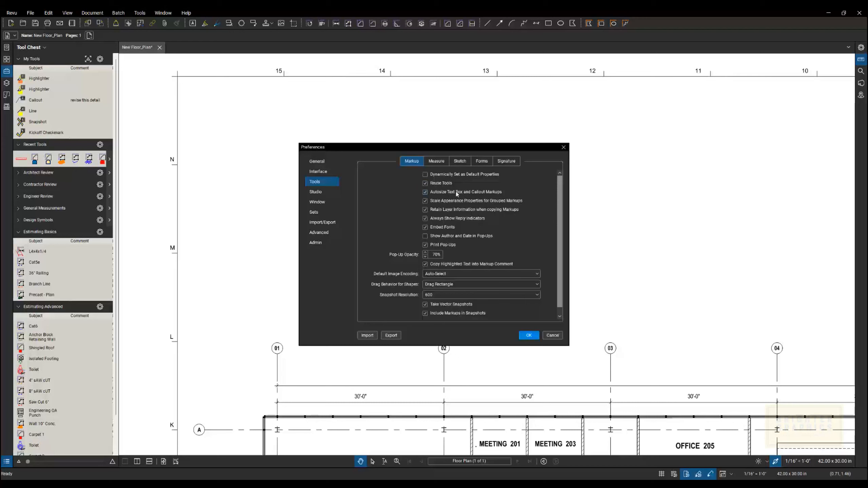
pyautogui.click(437, 165)
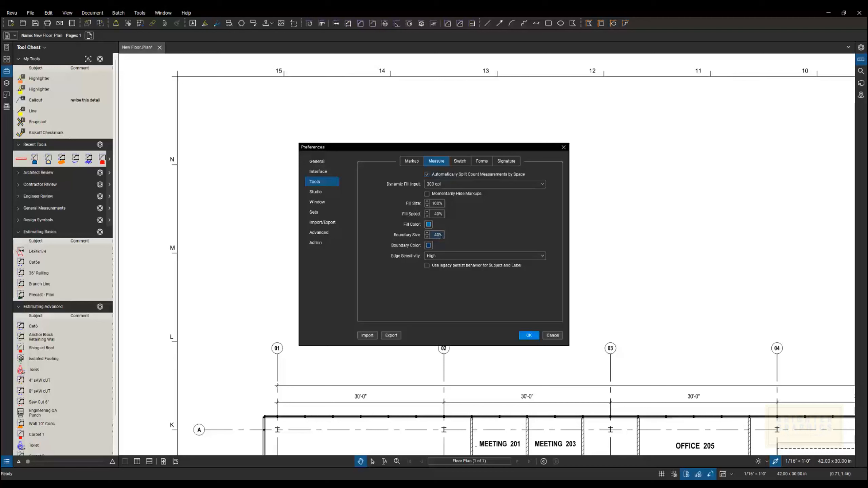
pyautogui.click(529, 335)
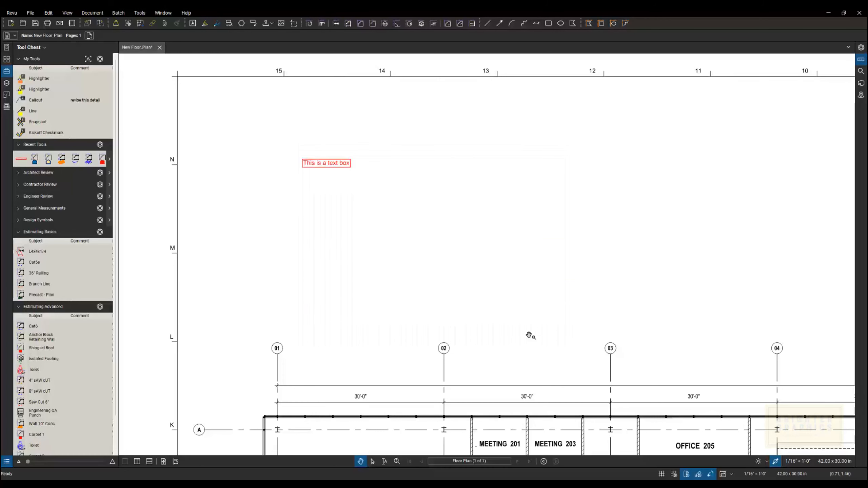
pyautogui.scroll(-5, 455, 254)
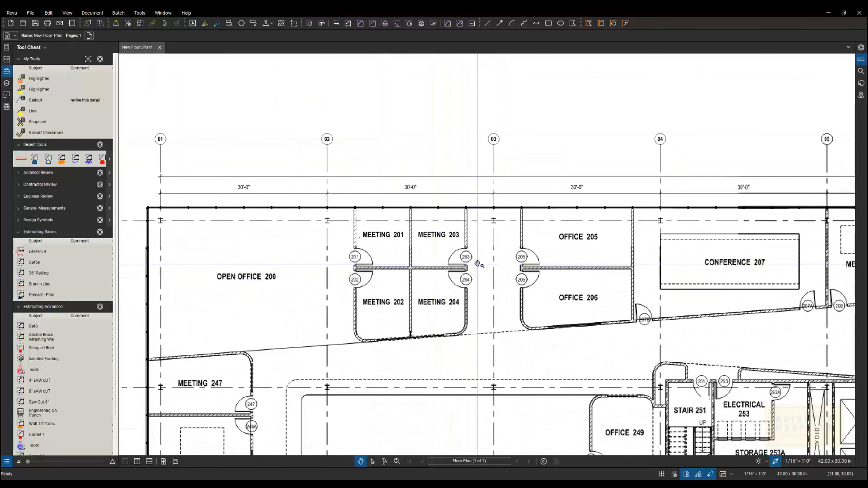
# Start Dynamic Fill from the measurement tools and move its floating controls over Office 205, clear of Office 206
pyautogui.scroll(3, 638, 309)
pyautogui.scroll(3, 638, 308)
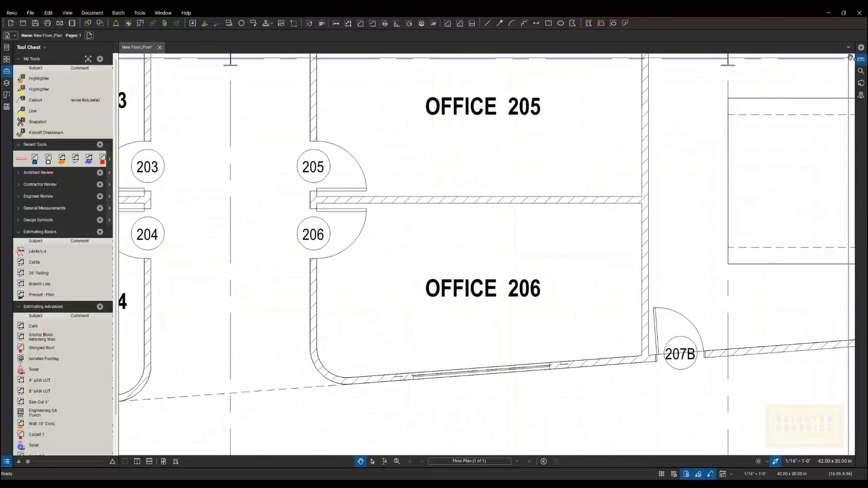
pyautogui.click(860, 60)
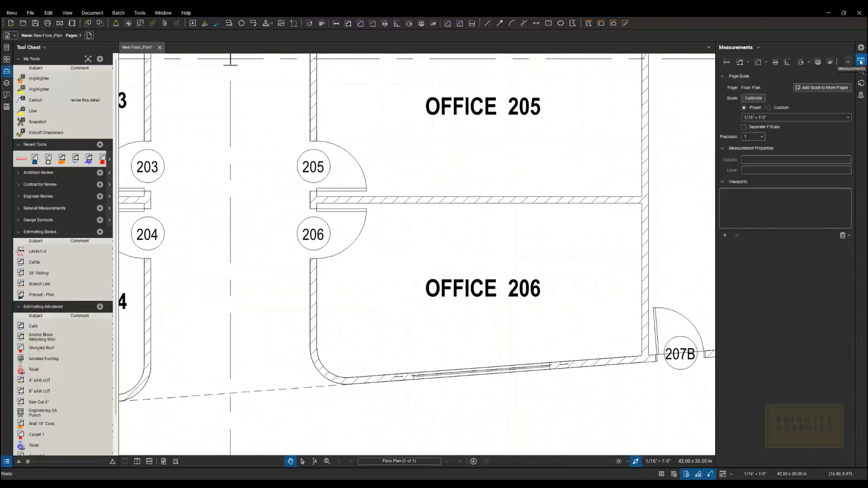
pyautogui.click(849, 63)
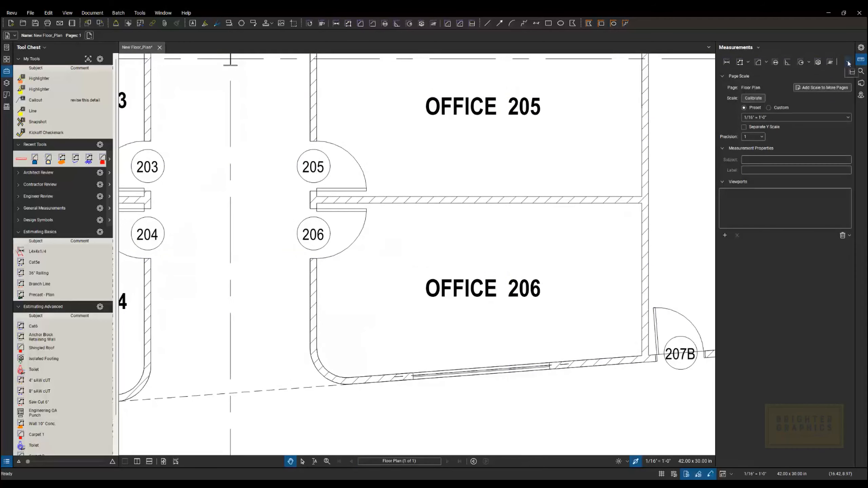
pyautogui.click(852, 77)
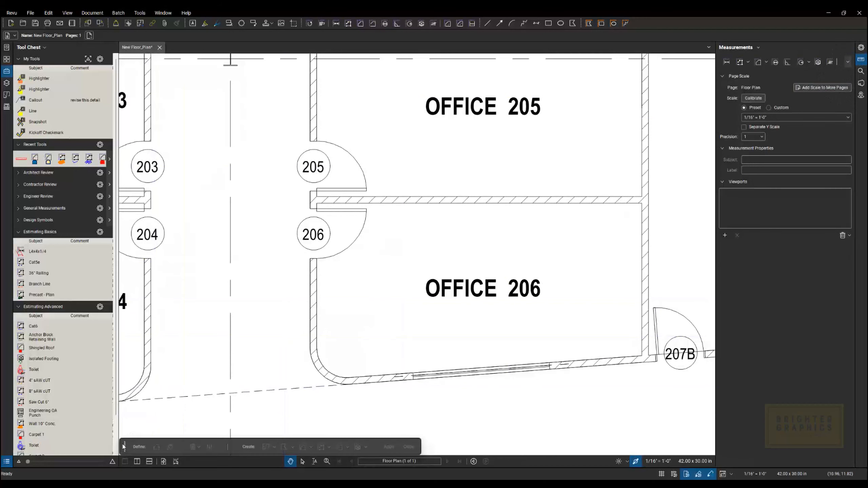
pyautogui.moveTo(124, 445); pyautogui.dragTo(256, 77)
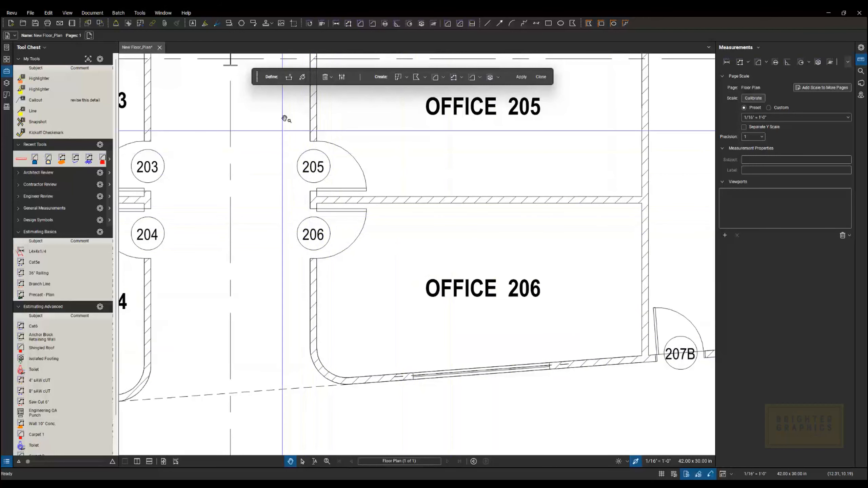
# Define a boundary segment across the door 206 opening, from the wall end above to the wall end below
pyautogui.click(289, 77)
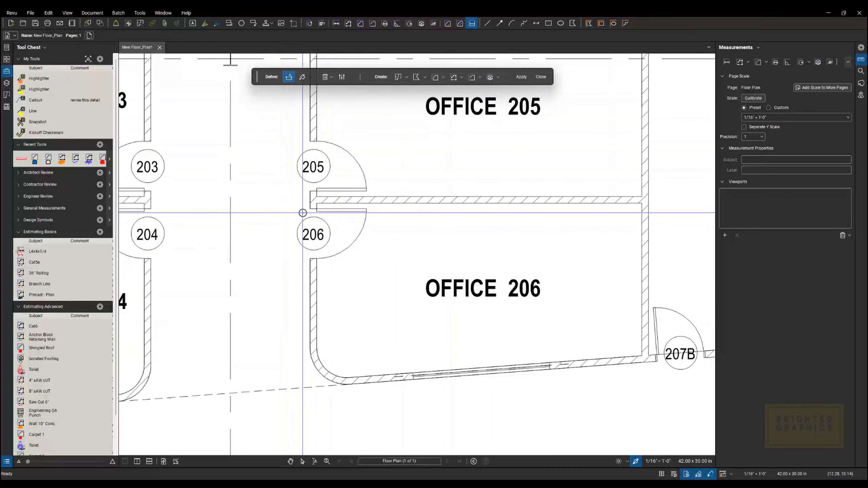
pyautogui.scroll(5, 303, 213)
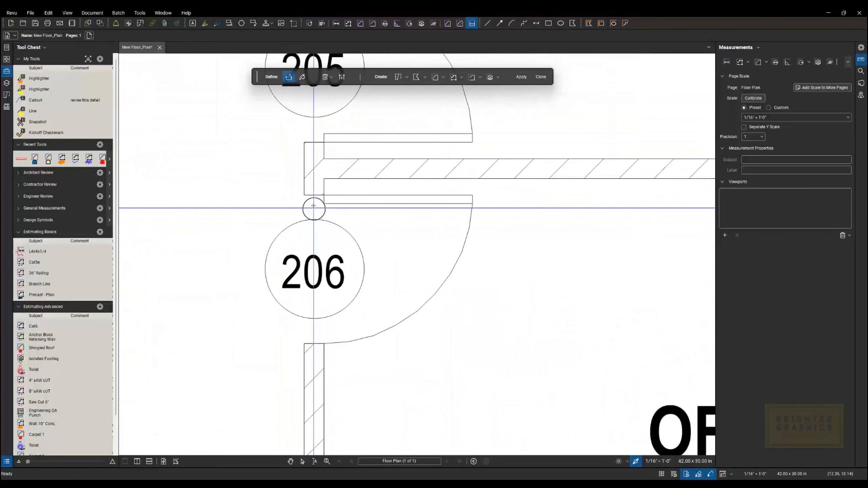
pyautogui.click(314, 196)
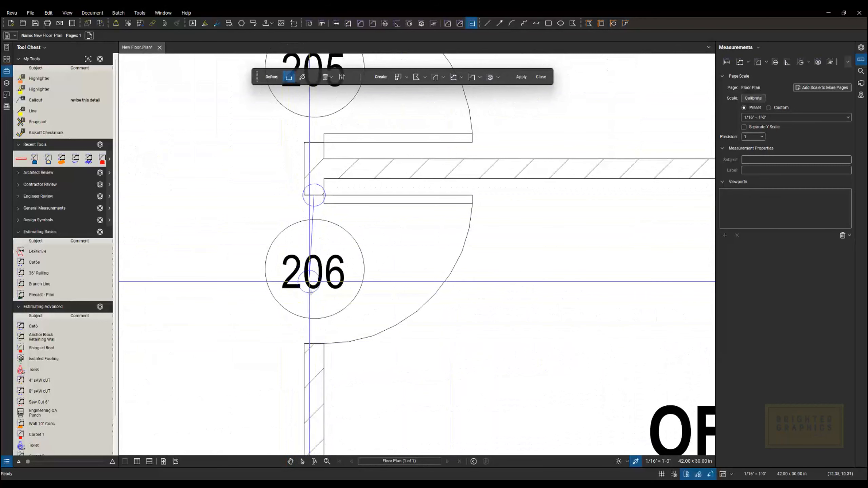
pyautogui.click(313, 343)
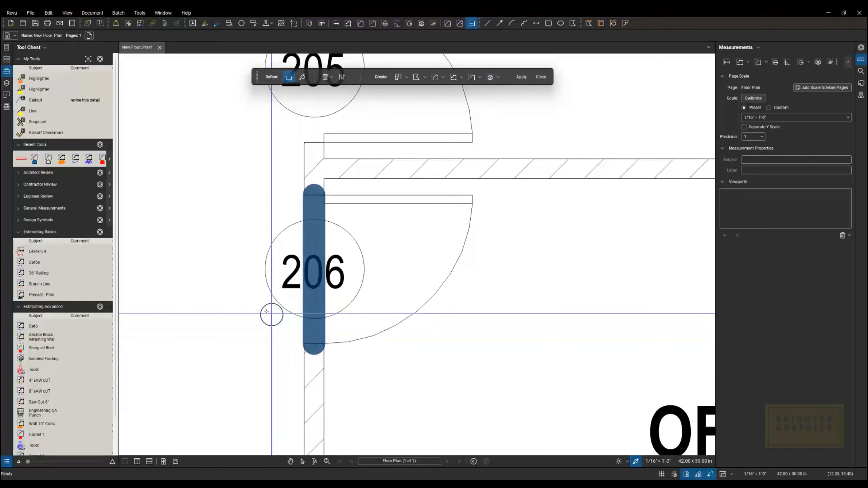
pyautogui.scroll(-3, 240, 302)
pyautogui.scroll(-1, 206, 222)
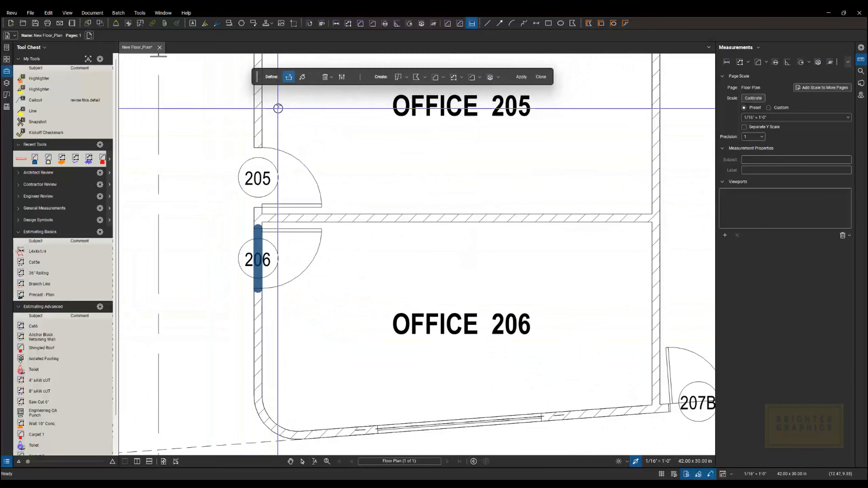
# Fill Office 206 within its walls and create an area measurement from the filled region
pyautogui.click(302, 78)
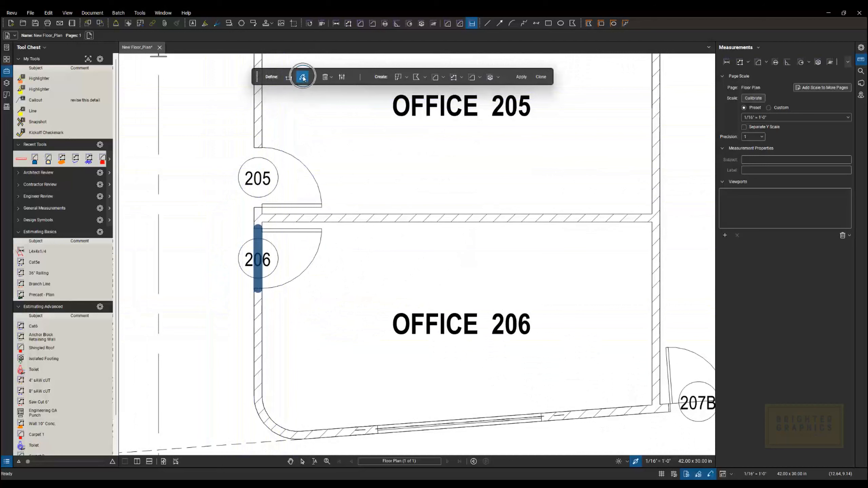
pyautogui.click(435, 79)
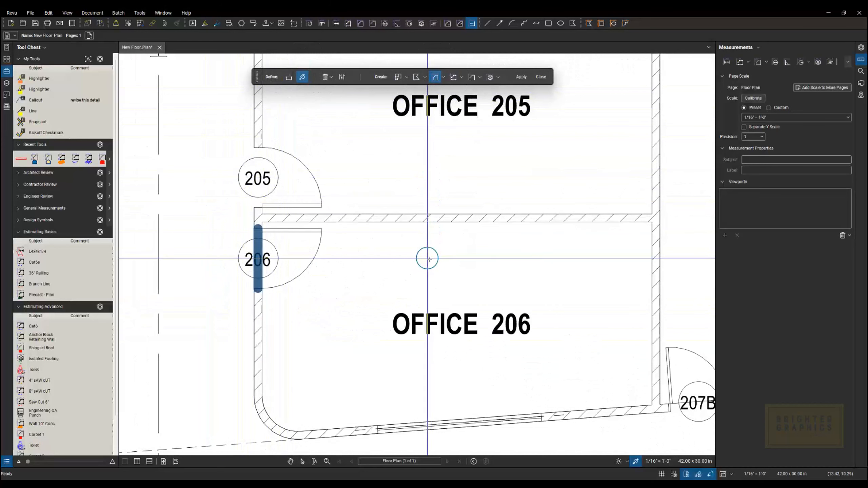
pyautogui.moveTo(440, 301)
pyautogui.mouseDown()
pyautogui.moveTo(397, 295)
pyautogui.moveTo(362, 322)
pyautogui.moveTo(338, 307)
pyautogui.mouseUp()
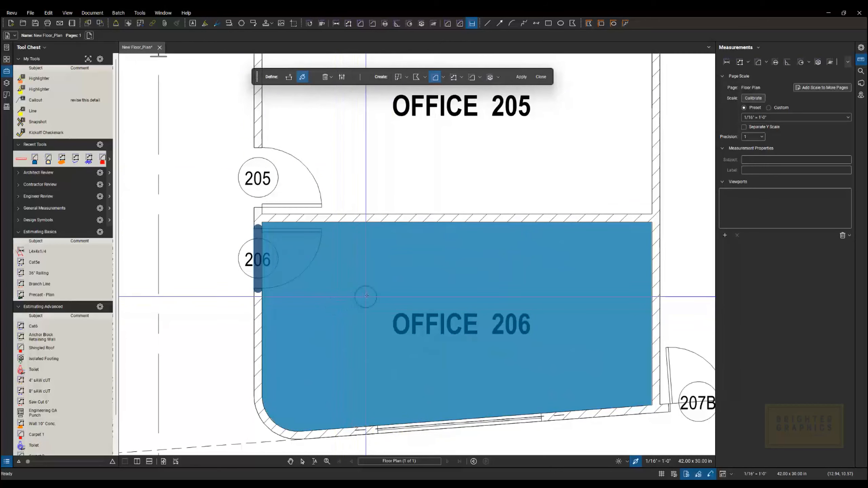
pyautogui.click(522, 77)
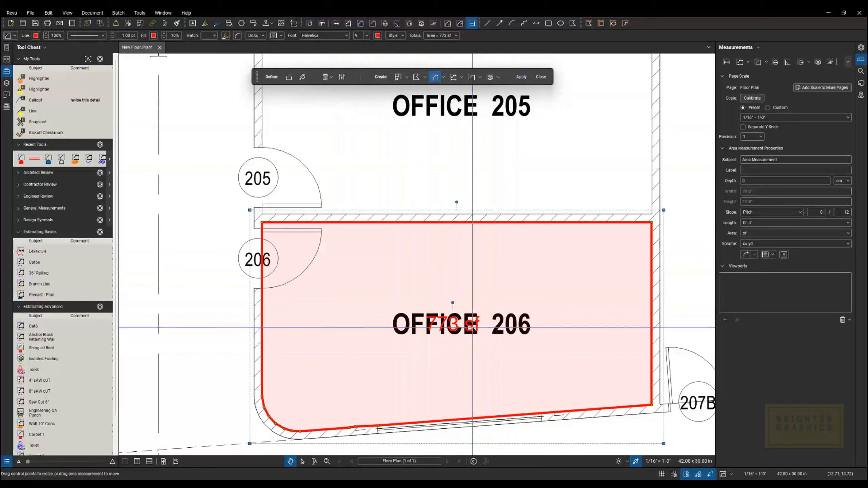
# Move the area caption above the Office 206 room label and set the measurement's area unit to sq m
pyautogui.moveTo(472, 327); pyautogui.dragTo(482, 274)
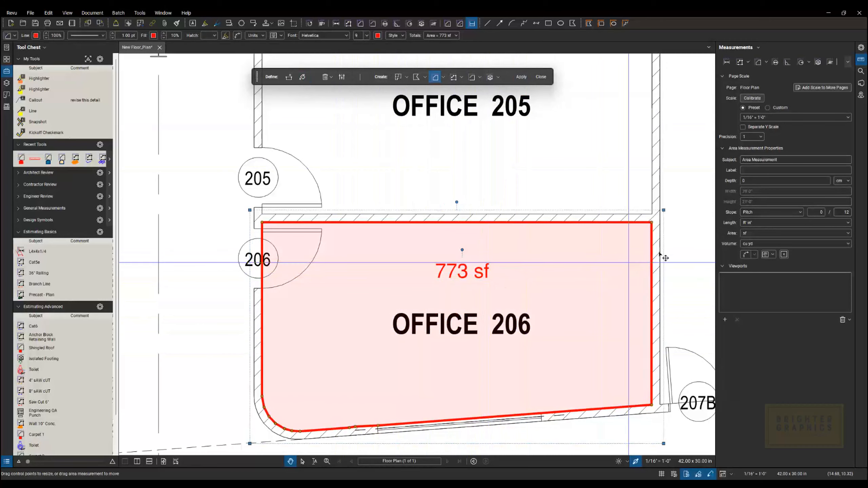
pyautogui.click(848, 234)
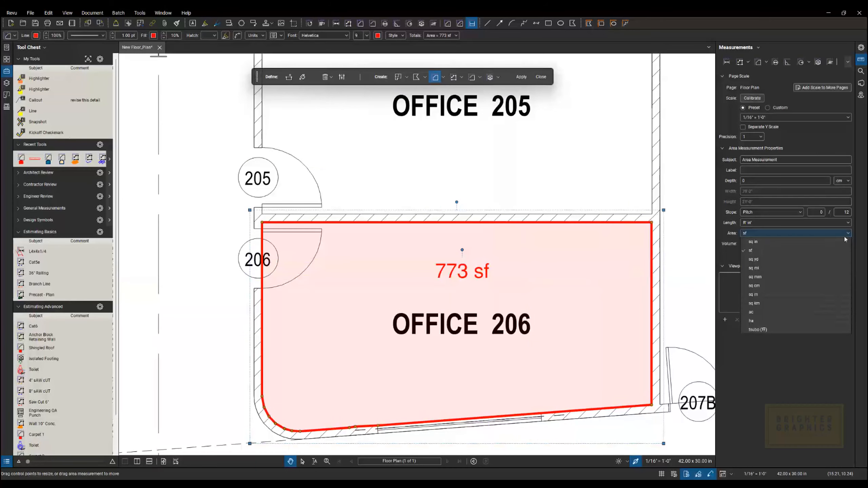
pyautogui.click(777, 296)
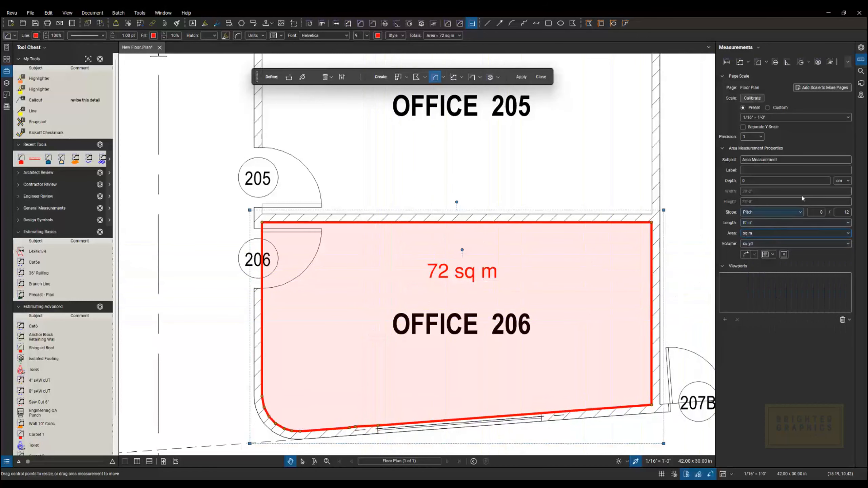
# Set the Office 206 area measurement's properties as the default, hide its properties and close Dynamic Fill
pyautogui.click(860, 49)
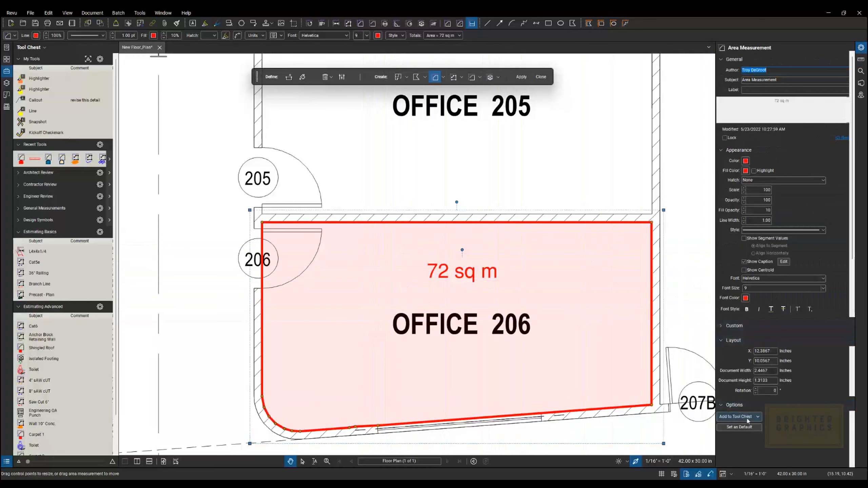
pyautogui.click(744, 431)
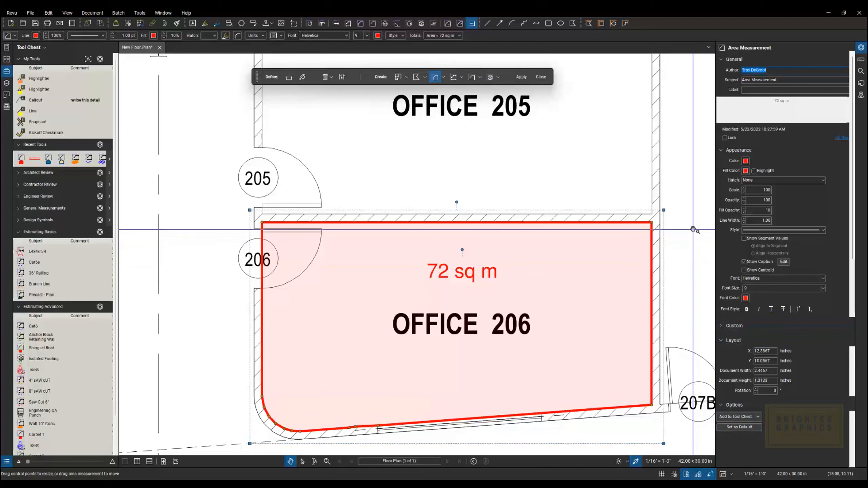
pyautogui.doubleClick(715, 232)
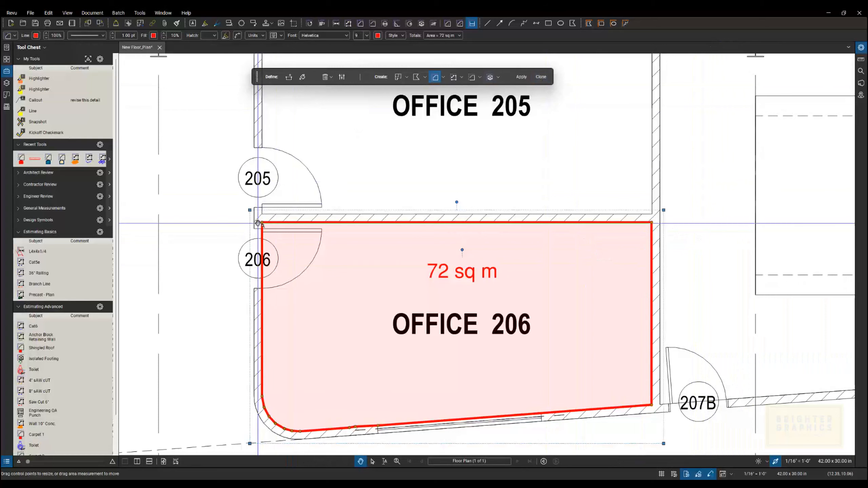
pyautogui.click(540, 77)
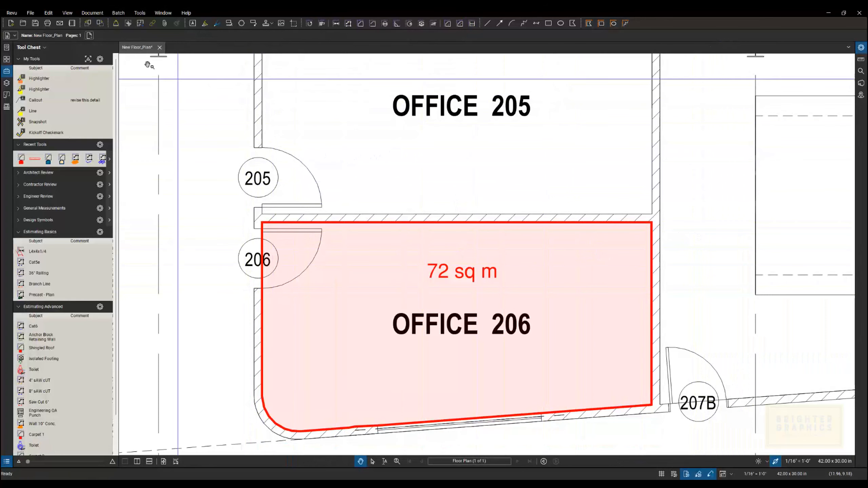
# Reopen the preferences and examine the Measure tool settings for Dynamic Fill
pyautogui.click(12, 12)
pyautogui.click(28, 29)
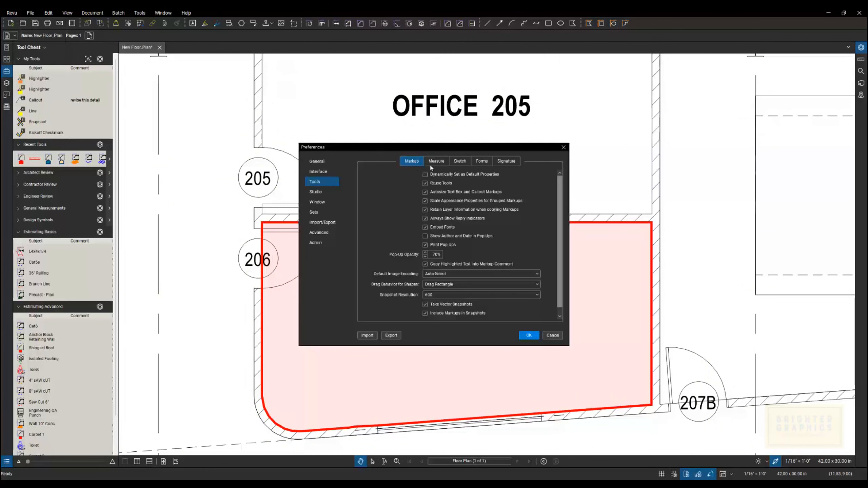
pyautogui.click(435, 163)
pyautogui.click(438, 236)
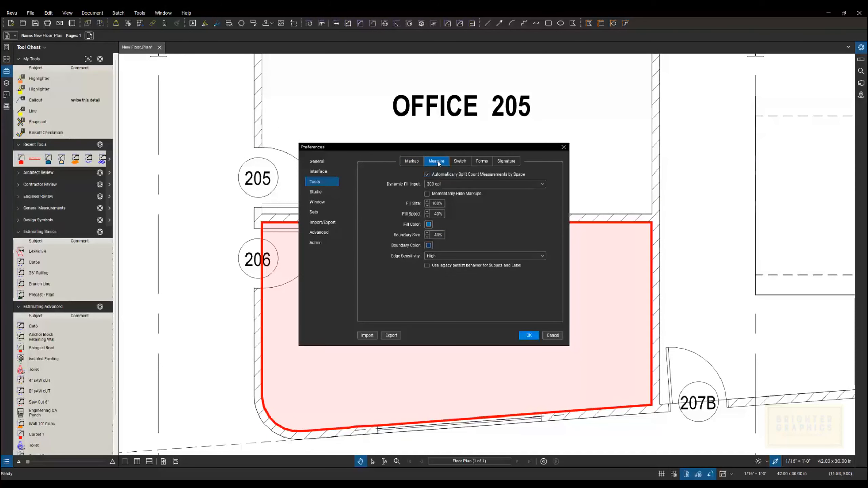
# Examine the Studio options in the preferences and look at the Concrete Estimate drawing in the other Revu window
pyautogui.click(322, 197)
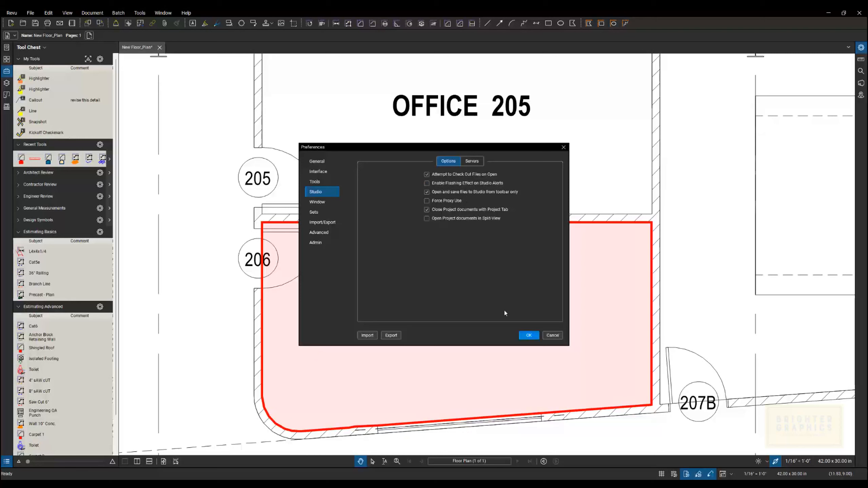
pyautogui.moveTo(561, 485)
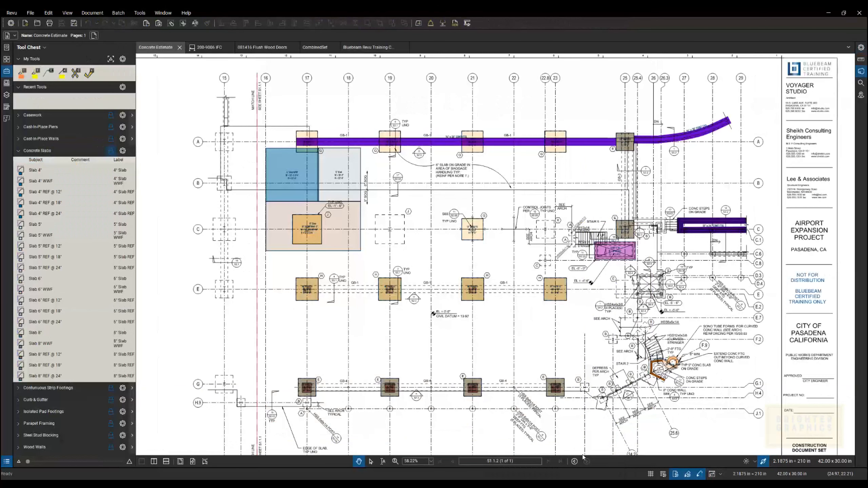
pyautogui.click(596, 455)
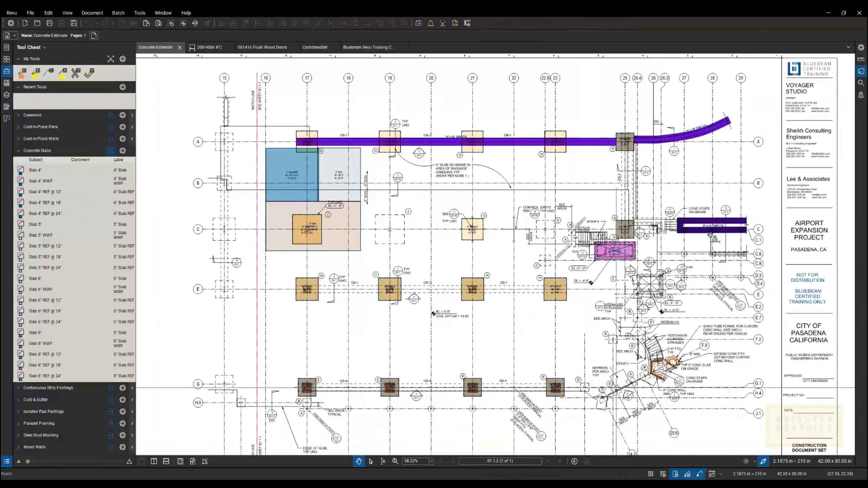
pyautogui.click(861, 71)
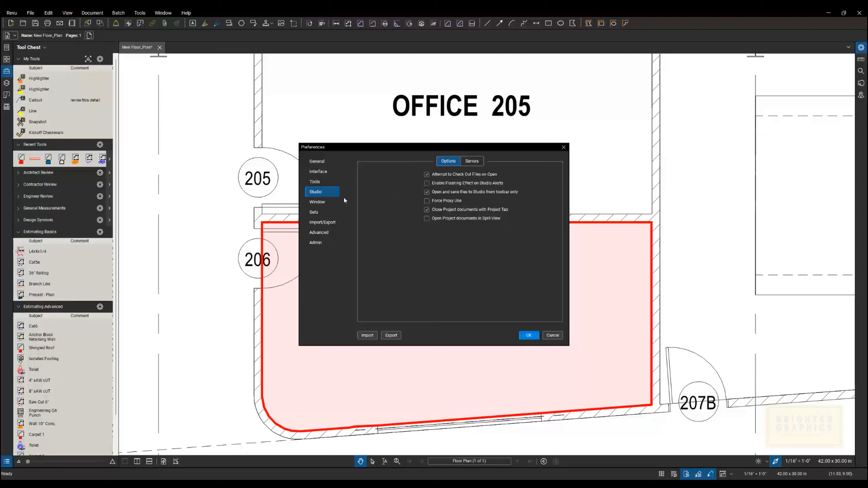
# Open the Windows Default apps settings from the Admin preferences and move that window over the floor plan
pyautogui.click(323, 242)
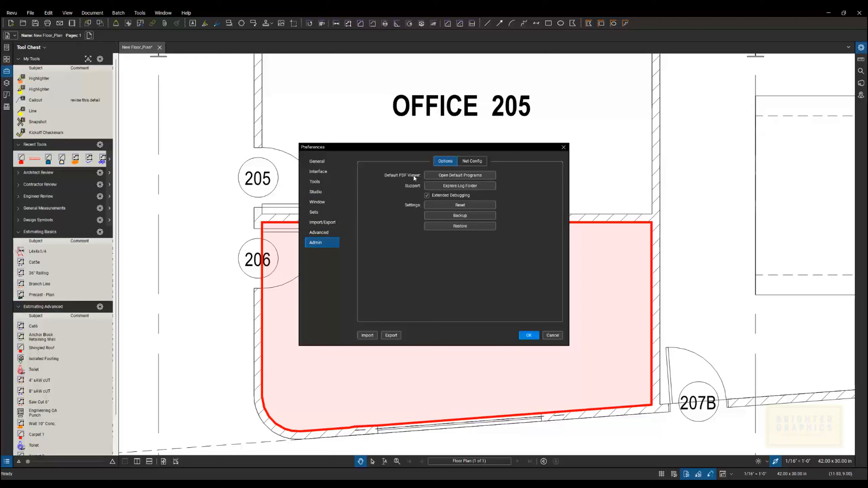
pyautogui.click(457, 175)
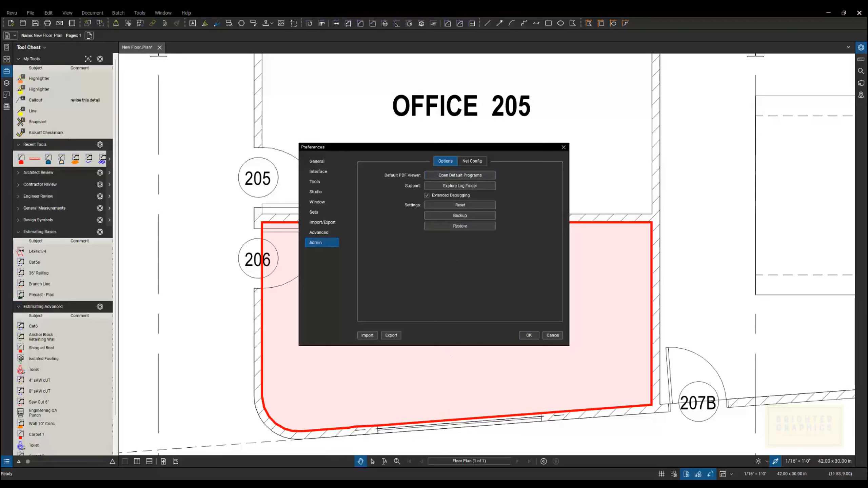
pyautogui.moveTo(489, 235); pyautogui.dragTo(507, 120)
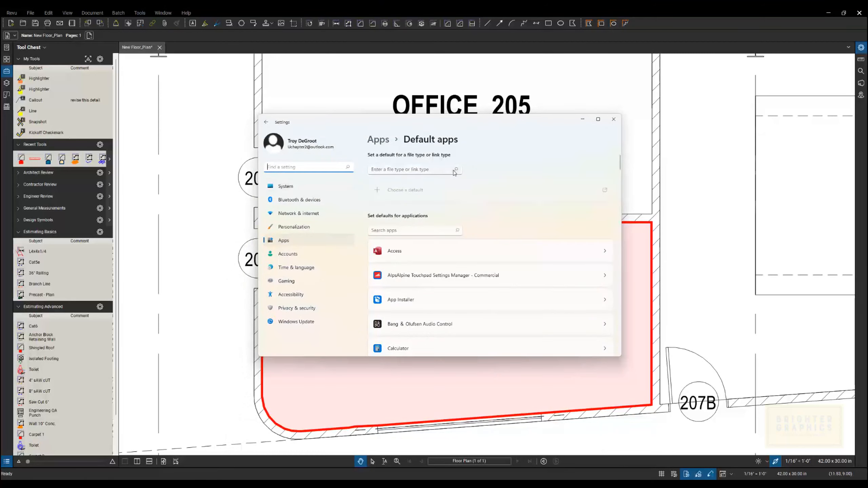
pyautogui.click(432, 231)
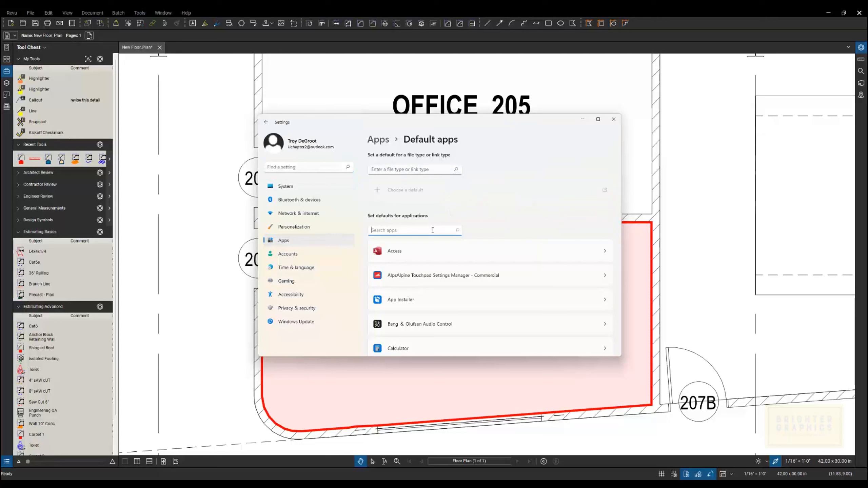
pyautogui.write('pdf')
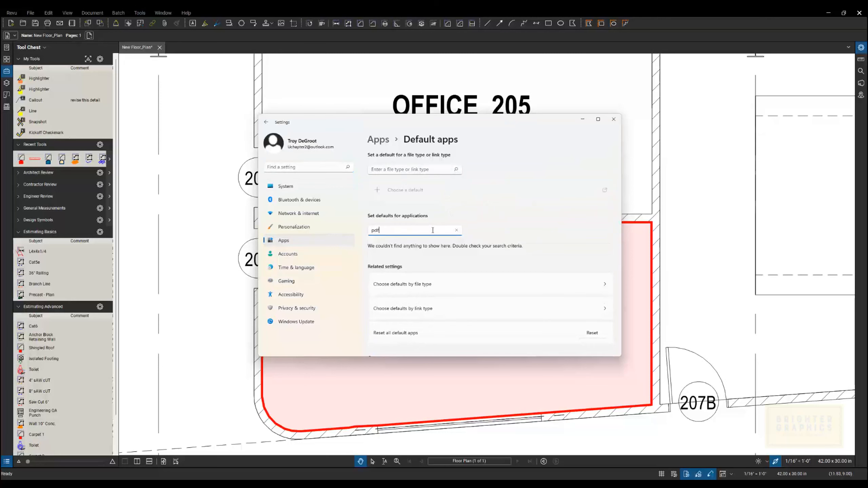
pyautogui.press('BackSpace')
pyautogui.press('BackSpace')
pyautogui.press('BackSpace')
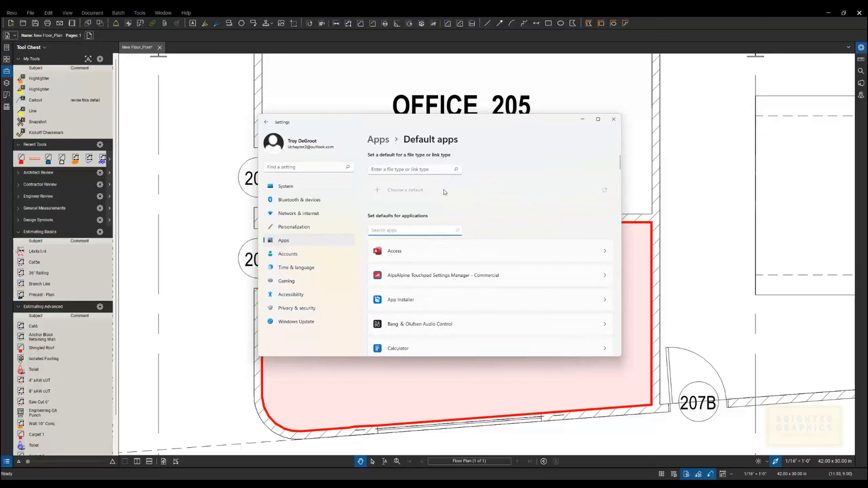
# Look up the default application for the .pdf file type
pyautogui.click(439, 171)
pyautogui.write('pdf')
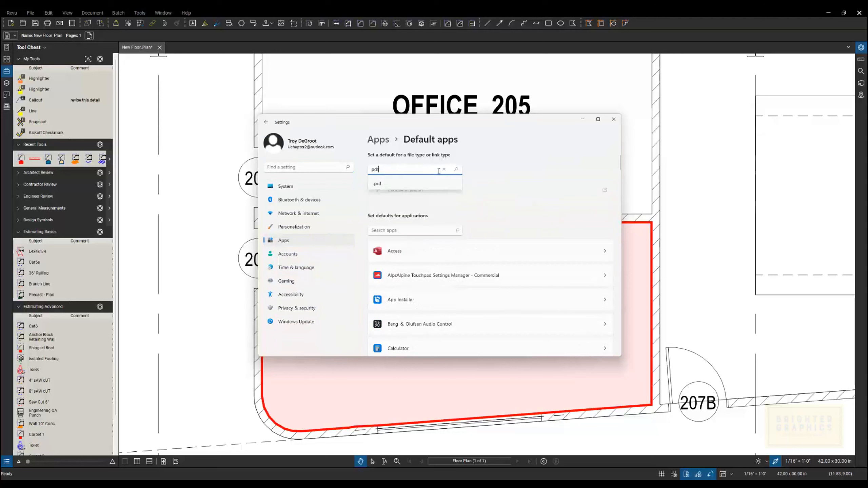
pyautogui.click(395, 184)
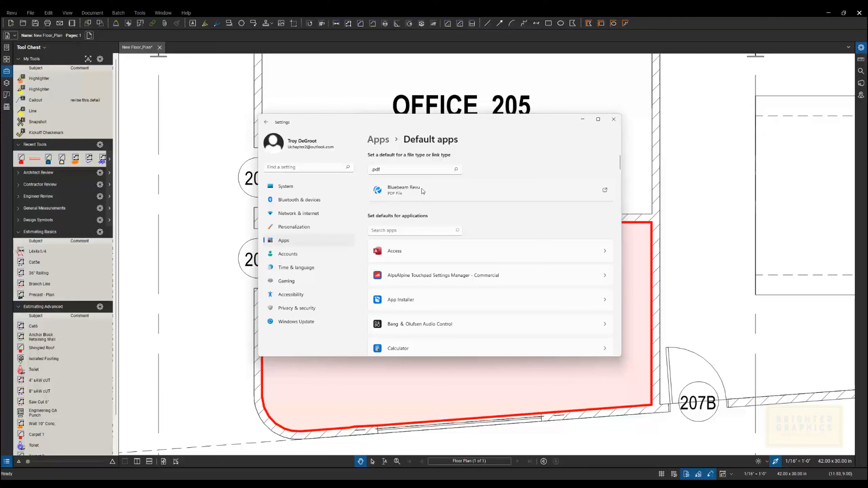
# Leave the Windows settings, examine the Stamps and Email Templates paths in the Admin Net Config preferences, and close the preferences
pyautogui.click(613, 120)
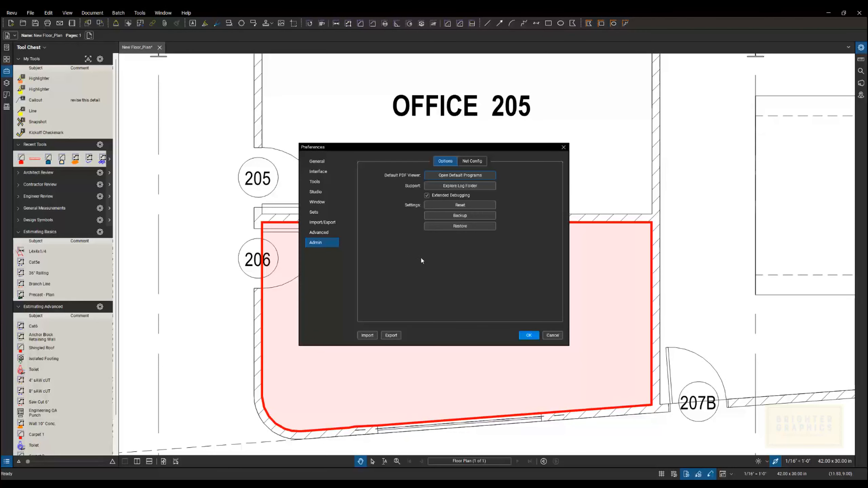
pyautogui.click(470, 162)
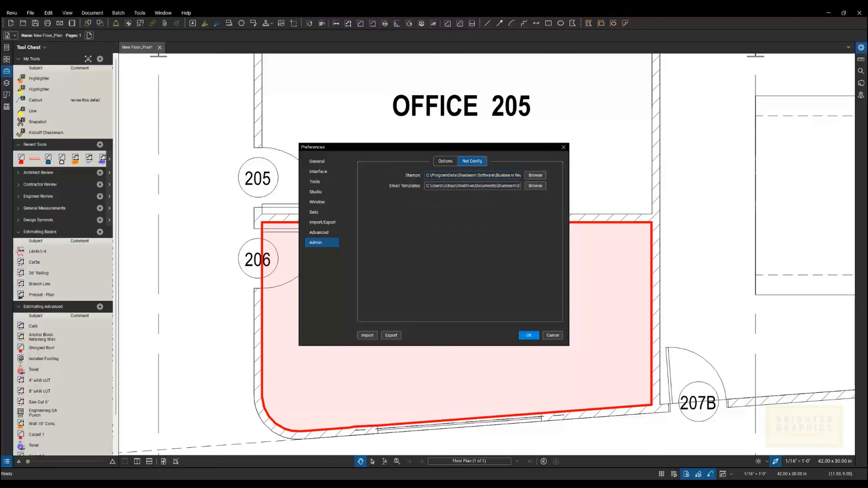
pyautogui.moveTo(480, 175); pyautogui.dragTo(527, 180)
pyautogui.moveTo(427, 186); pyautogui.dragTo(529, 189)
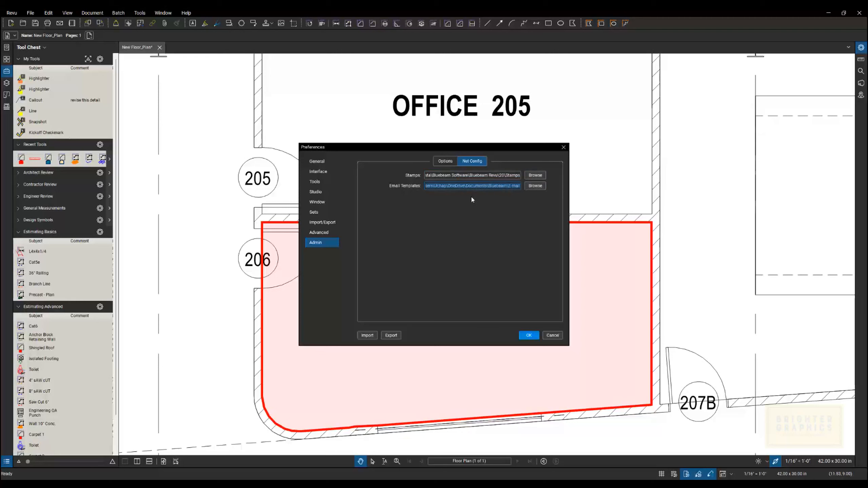
pyautogui.click(447, 161)
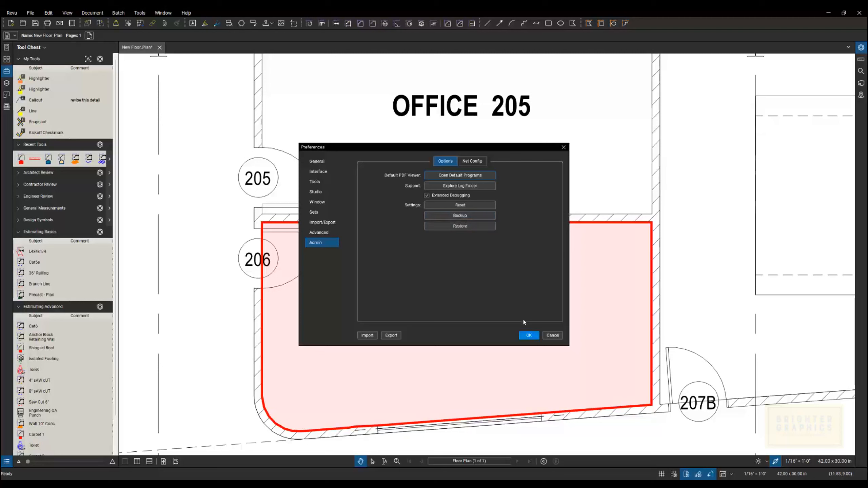
pyautogui.click(534, 336)
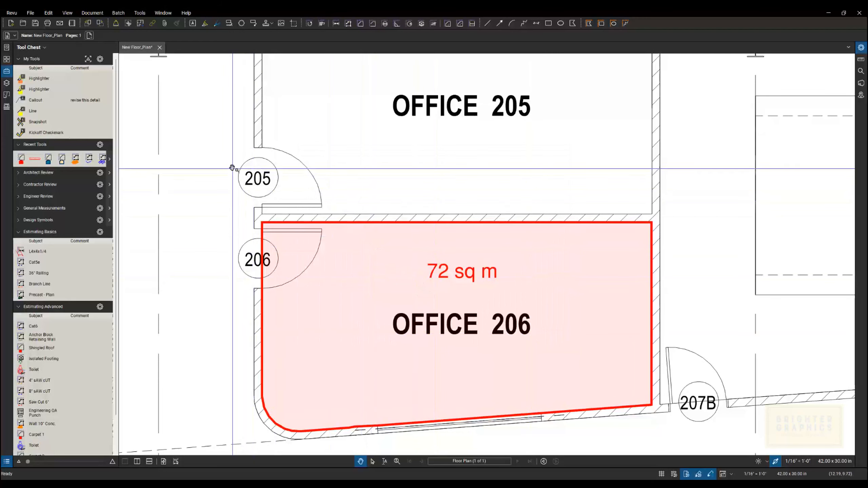
# Examine the profile list and the profile storage location in Manage Profiles without changing anything
pyautogui.click(12, 13)
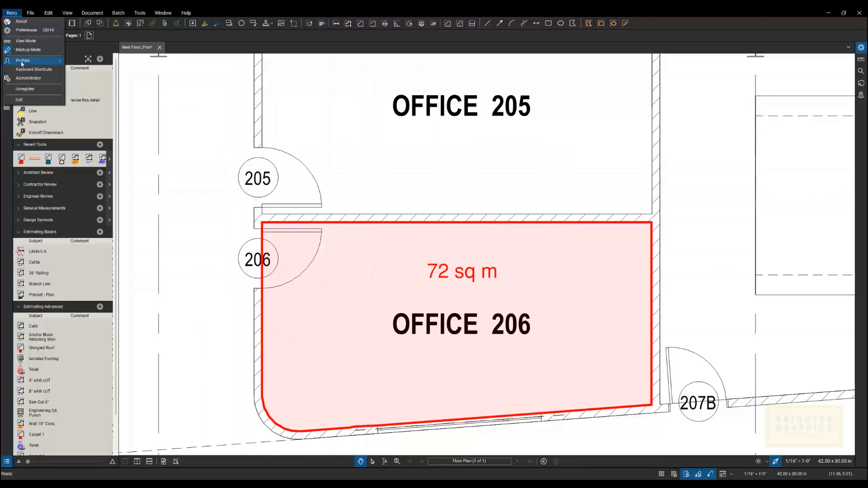
pyautogui.moveTo(23, 62)
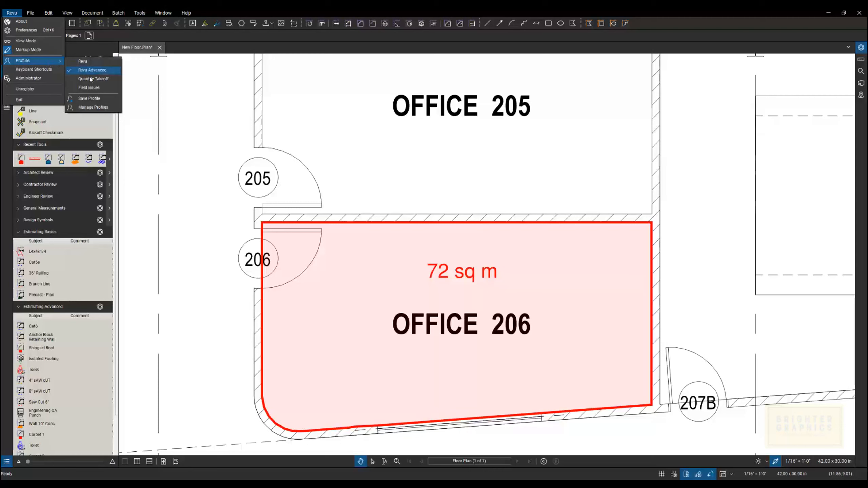
pyautogui.click(96, 108)
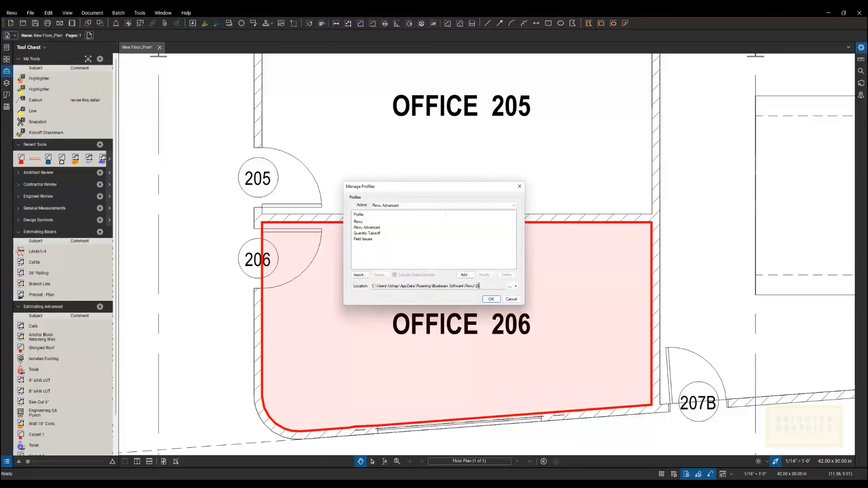
pyautogui.click(481, 286)
pyautogui.moveTo(484, 287); pyautogui.dragTo(349, 287)
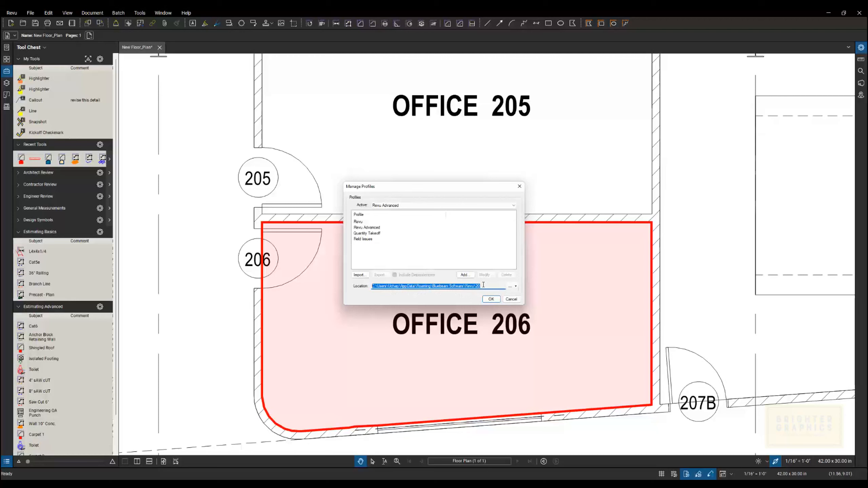
pyautogui.click(511, 300)
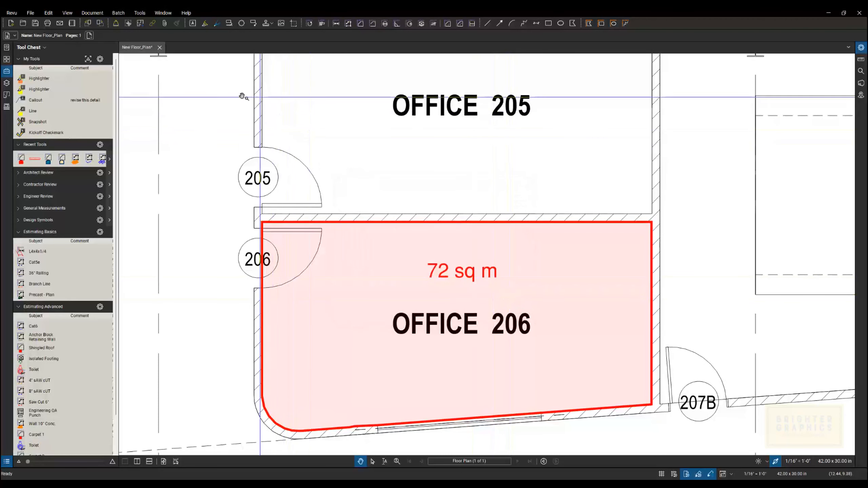
# Look up the installed Revu edition and version in the About information, and close it
pyautogui.click(12, 12)
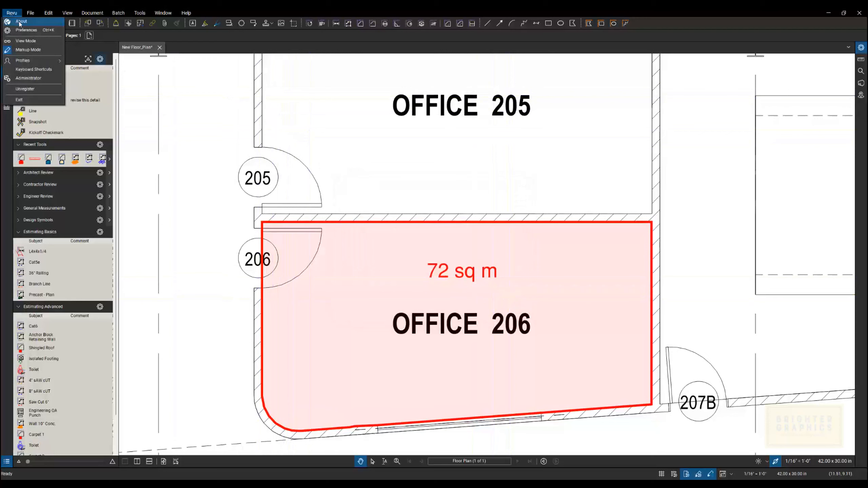
pyautogui.click(20, 21)
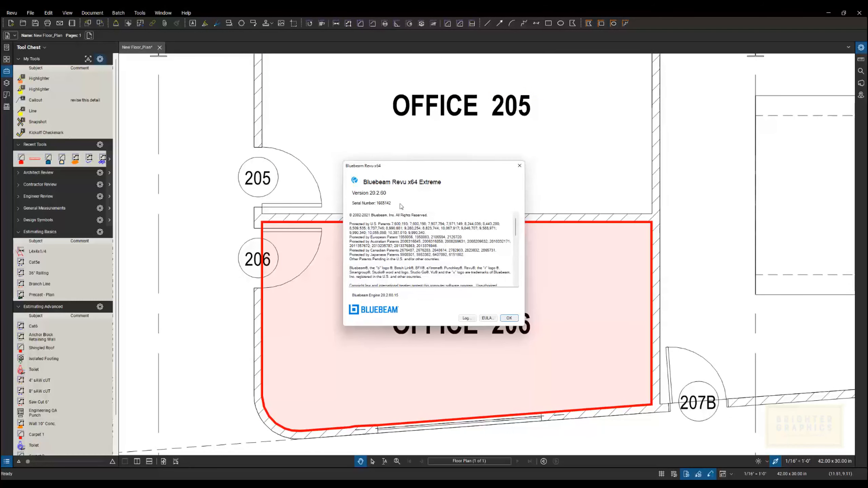
pyautogui.click(509, 319)
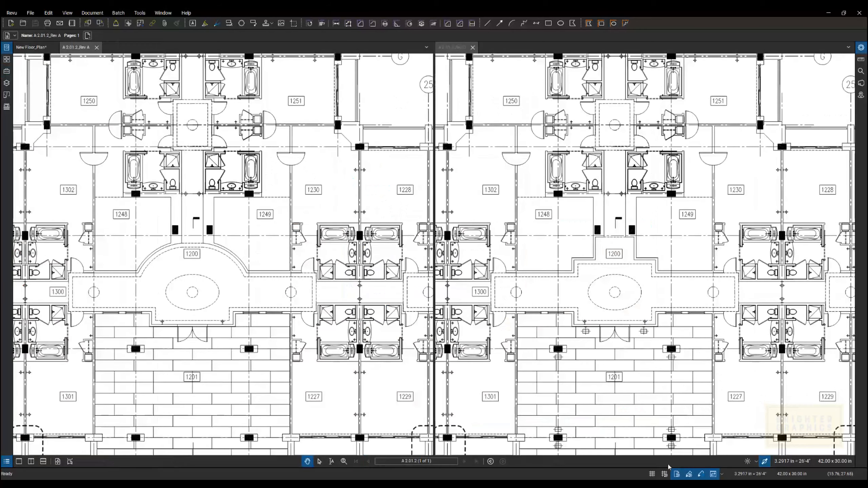